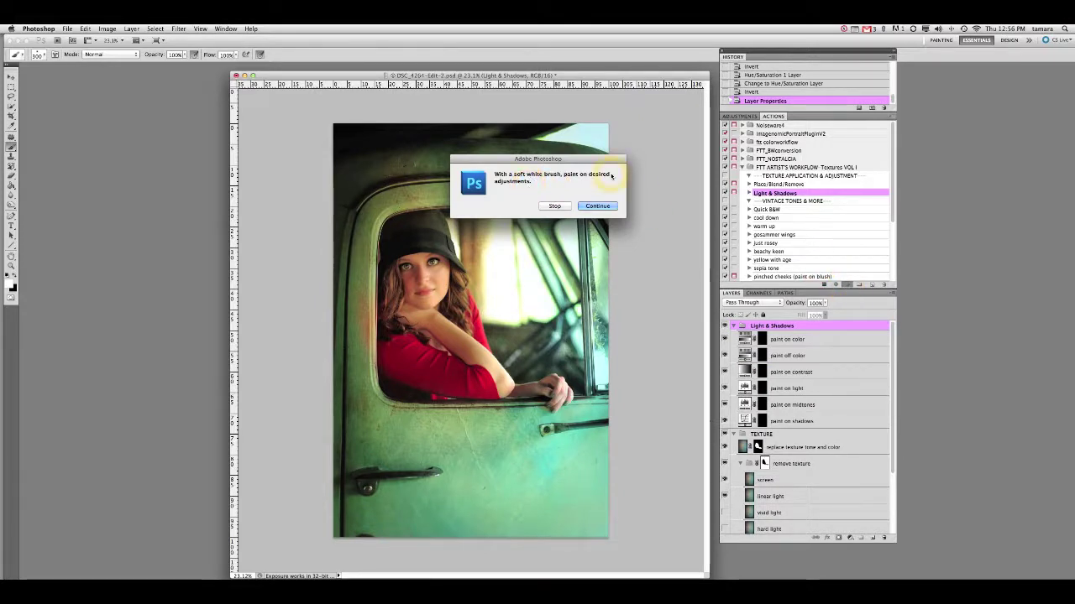
Step: Dismiss the action prompt, paint white over the woman on the paint on contrast mask, and lower that layer's opacity to 31%
{"action": "left_click", "coordinate": [604, 206]}
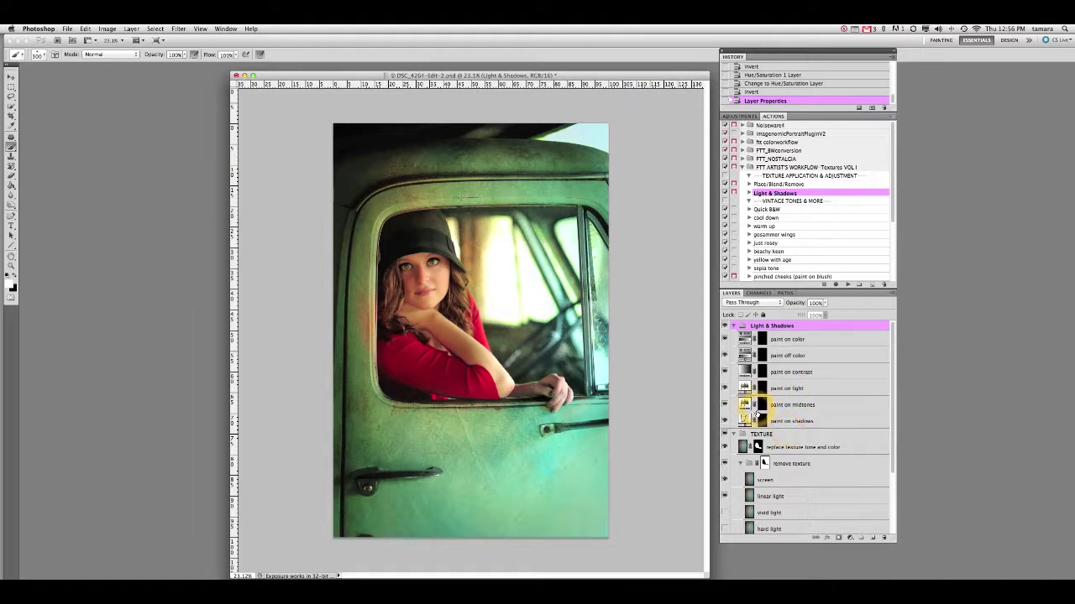
{"action": "left_click", "coordinate": [761, 372]}
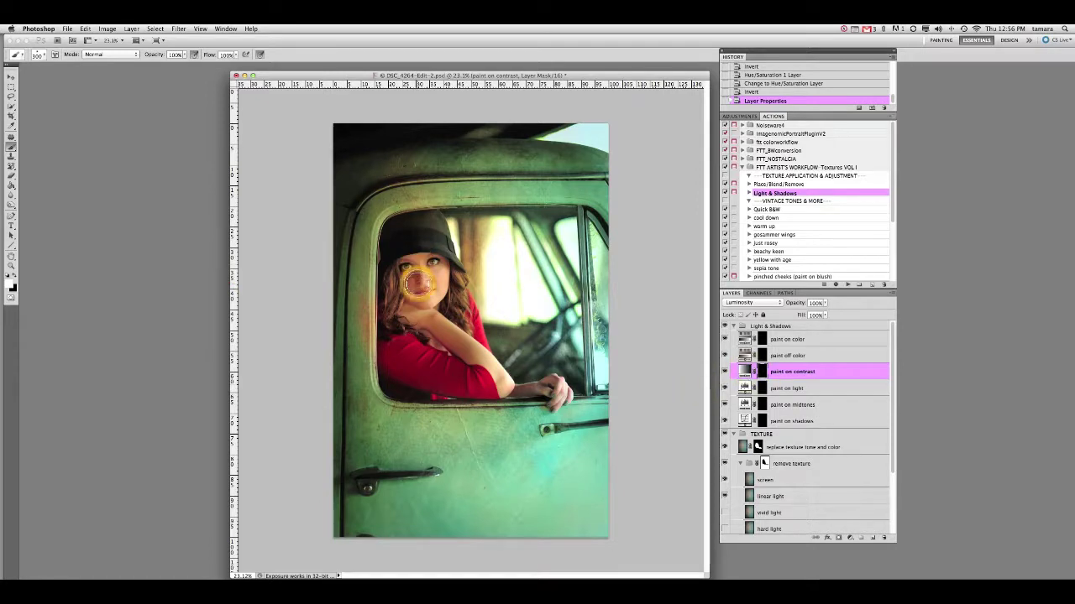
{"action": "mouse_move", "coordinate": [411, 277]}
{"action": "left_mouse_down"}
{"action": "mouse_move", "coordinate": [442, 267]}
{"action": "mouse_move", "coordinate": [428, 264]}
{"action": "mouse_move", "coordinate": [404, 311]}
{"action": "mouse_move", "coordinate": [444, 298]}
{"action": "mouse_move", "coordinate": [494, 377]}
{"action": "mouse_move", "coordinate": [423, 258]}
{"action": "mouse_move", "coordinate": [403, 267]}
{"action": "mouse_move", "coordinate": [402, 326]}
{"action": "mouse_move", "coordinate": [439, 355]}
{"action": "mouse_move", "coordinate": [477, 359]}
{"action": "left_mouse_up"}
{"action": "left_click", "coordinate": [823, 302]}
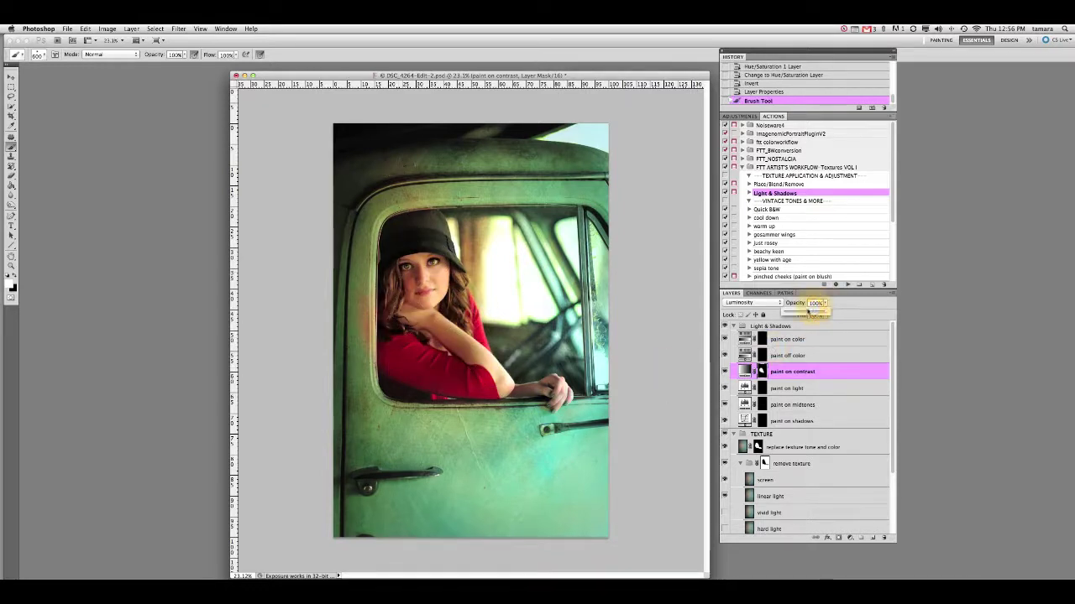
{"action": "left_click", "coordinate": [798, 312]}
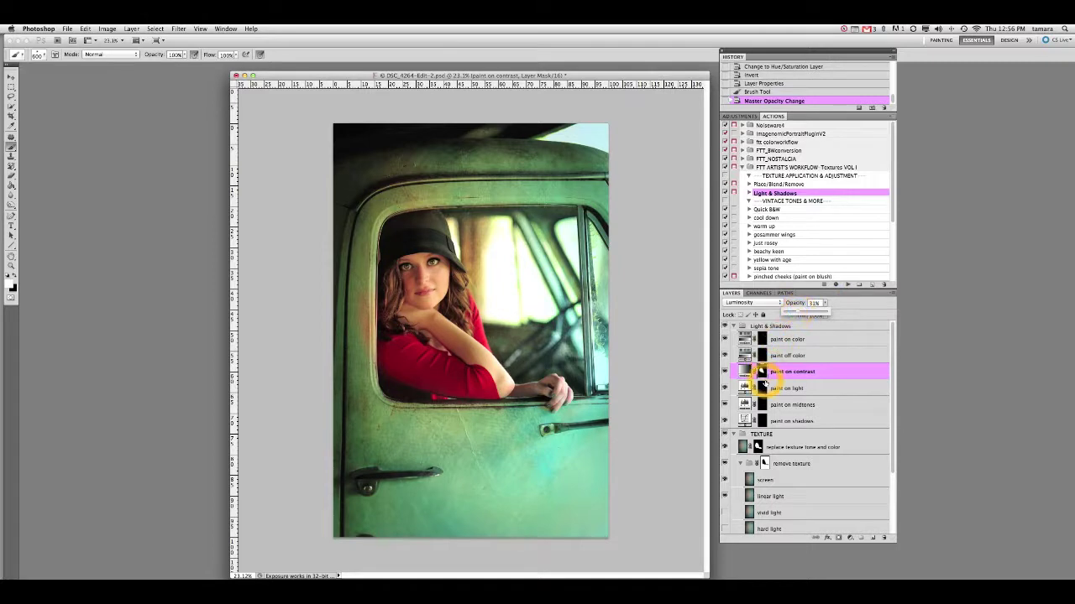
Step: Paint the woman's face and arm on the paint on color mask and reduce that layer's opacity to 16%
{"action": "left_click", "coordinate": [761, 340]}
{"action": "mouse_move", "coordinate": [411, 288]}
{"action": "left_mouse_down"}
{"action": "mouse_move", "coordinate": [422, 261]}
{"action": "mouse_move", "coordinate": [416, 273]}
{"action": "mouse_move", "coordinate": [432, 267]}
{"action": "mouse_move", "coordinate": [413, 319]}
{"action": "mouse_move", "coordinate": [440, 294]}
{"action": "mouse_move", "coordinate": [497, 389]}
{"action": "mouse_move", "coordinate": [528, 388]}
{"action": "mouse_move", "coordinate": [449, 370]}
{"action": "left_mouse_up"}
{"action": "left_click", "coordinate": [825, 303]}
{"action": "left_click_drag", "start_coordinate": [792, 312], "coordinate": [791, 311]}
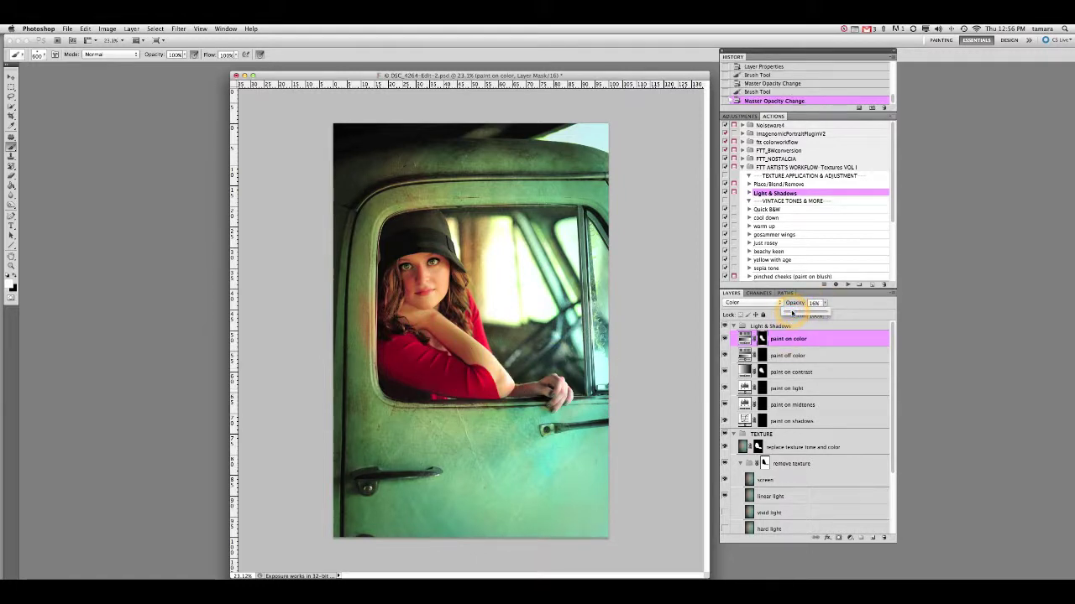
Step: Brush light onto the truck's dark upper-left roof and side edge using the paint on light mask, and set its opacity to 29%
{"action": "left_click", "coordinate": [762, 387]}
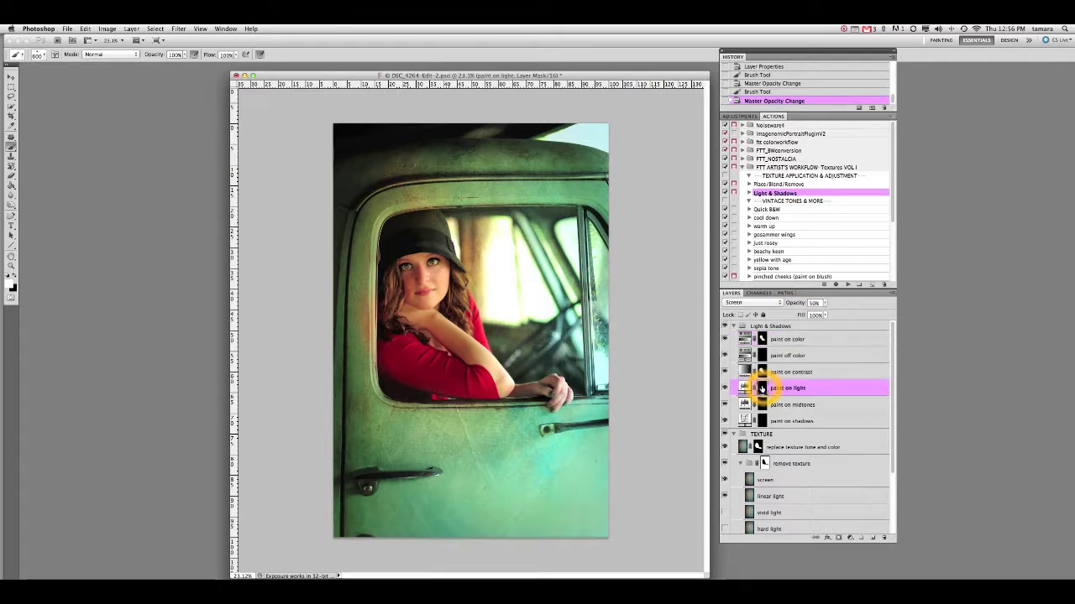
{"action": "mouse_move", "coordinate": [392, 151]}
{"action": "left_mouse_down"}
{"action": "mouse_move", "coordinate": [347, 132]}
{"action": "mouse_move", "coordinate": [480, 120]}
{"action": "mouse_move", "coordinate": [384, 140]}
{"action": "left_mouse_up"}
{"action": "mouse_move", "coordinate": [345, 184]}
{"action": "left_mouse_down"}
{"action": "mouse_move", "coordinate": [351, 213]}
{"action": "mouse_move", "coordinate": [344, 140]}
{"action": "mouse_move", "coordinate": [480, 106]}
{"action": "mouse_move", "coordinate": [422, 124]}
{"action": "mouse_move", "coordinate": [516, 115]}
{"action": "mouse_move", "coordinate": [331, 221]}
{"action": "mouse_move", "coordinate": [324, 307]}
{"action": "mouse_move", "coordinate": [340, 311]}
{"action": "left_mouse_up"}
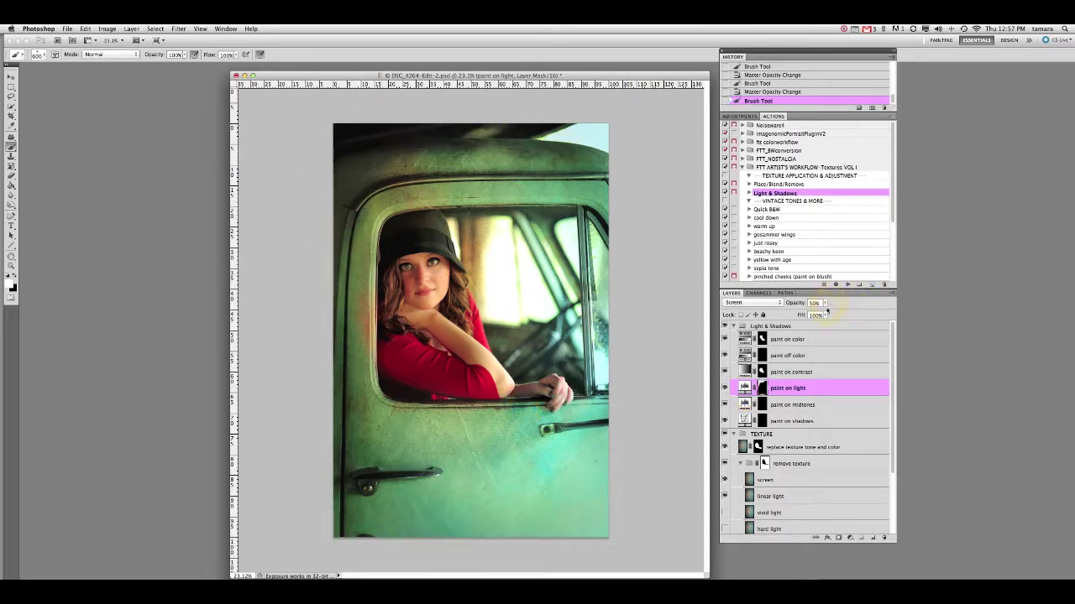
{"action": "left_click_drag", "start_coordinate": [823, 302], "coordinate": [817, 313]}
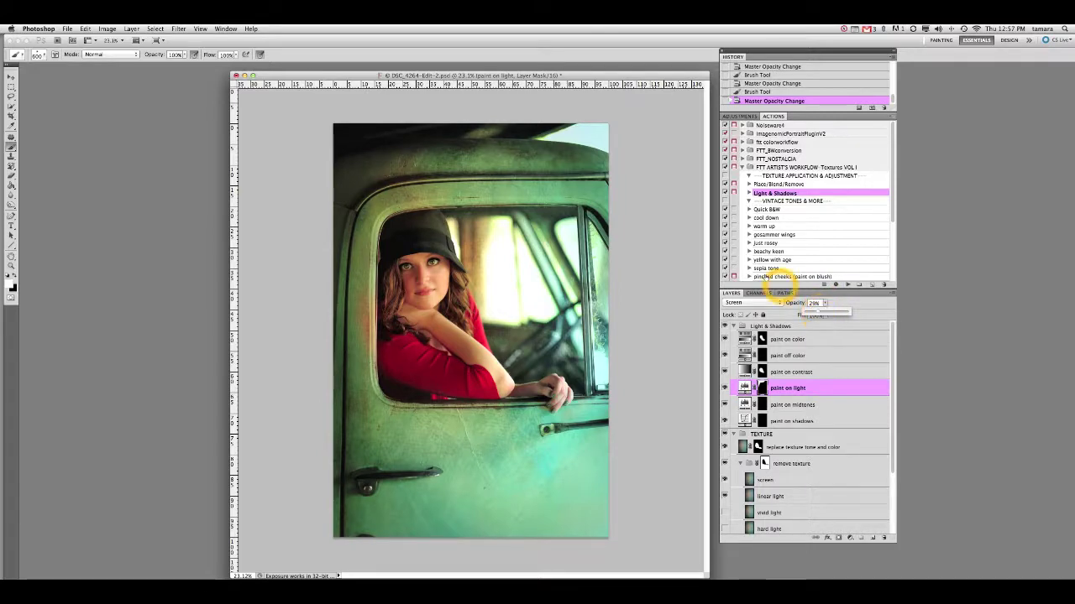
Step: Remove the texture from the woman's hand and wrist by painting black on the remove texture group mask with a size 80 brush
{"action": "left_click", "coordinate": [578, 430], "text": "ctrl"}
{"action": "left_click_drag", "start_coordinate": [577, 430], "coordinate": [607, 378]}
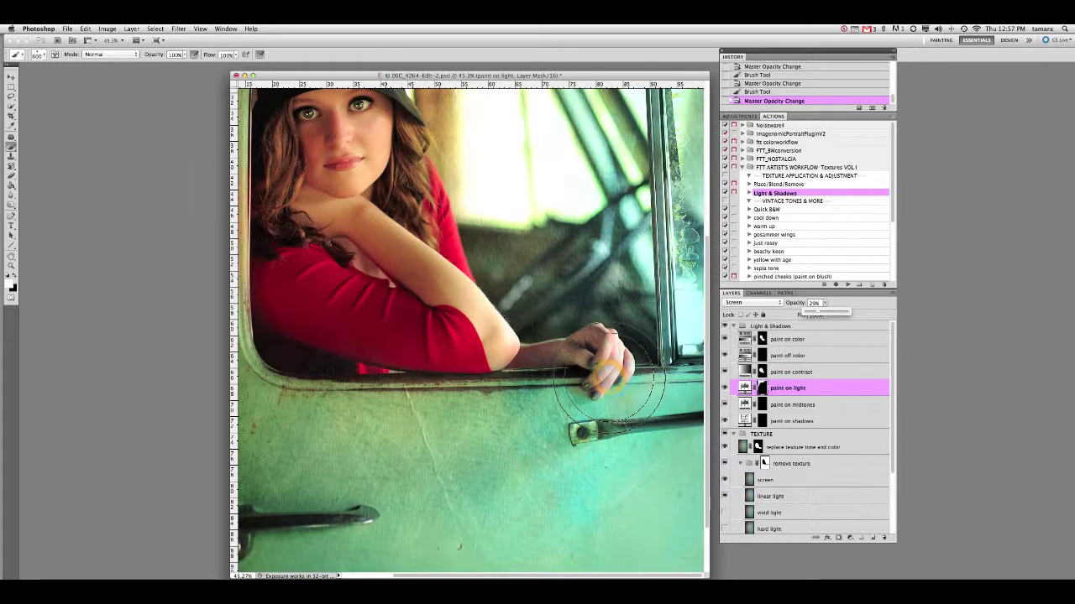
{"action": "left_click", "coordinate": [766, 434]}
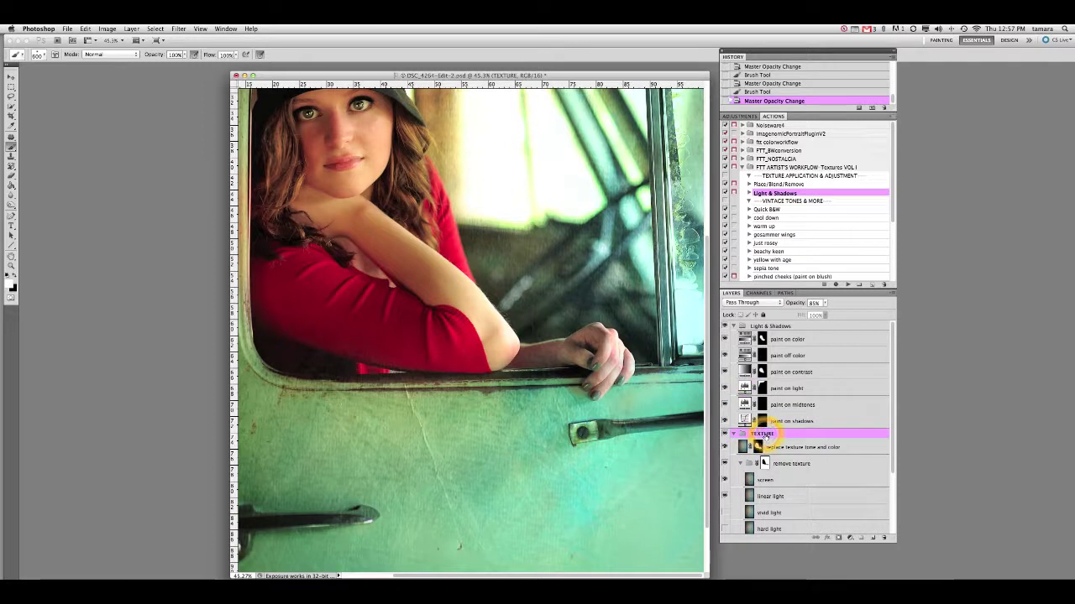
{"action": "left_click", "coordinate": [783, 464]}
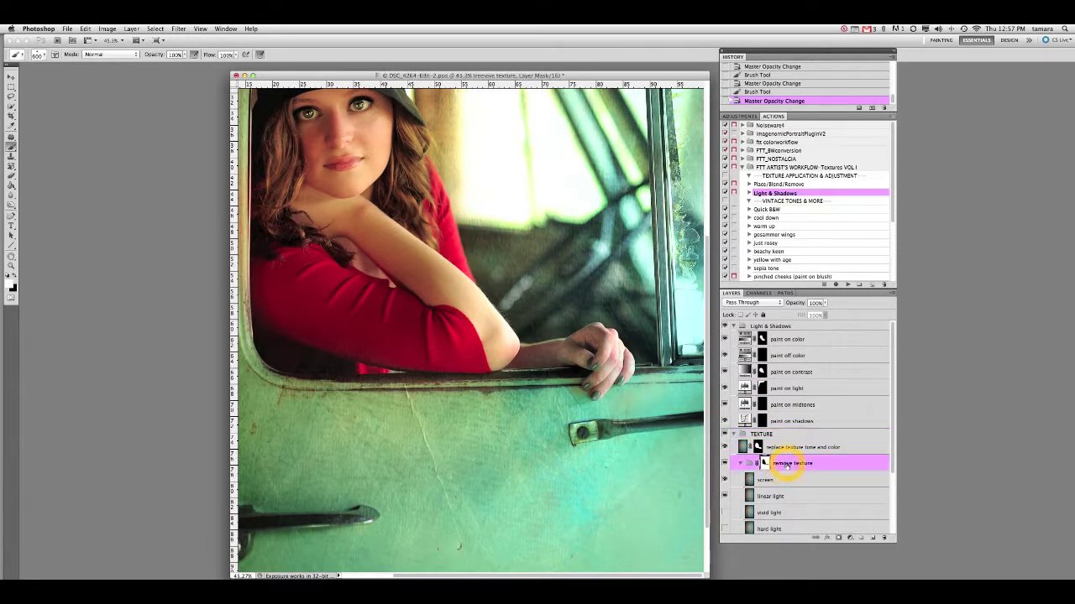
{"action": "left_click", "coordinate": [602, 359]}
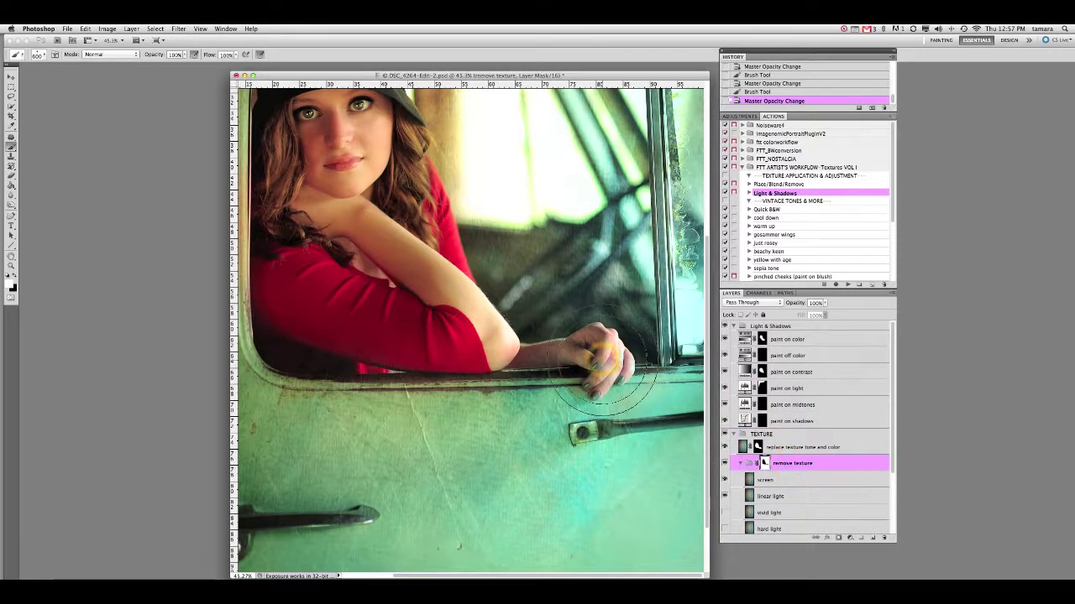
{"action": "key", "text": "bracketleft"}
{"action": "key", "text": "bracketleft"}
{"action": "key", "text": "bracketleft"}
{"action": "key", "text": "bracketleft"}
{"action": "key", "text": "bracketleft"}
{"action": "key", "text": "bracketleft"}
{"action": "key", "text": "bracketleft"}
{"action": "mouse_move", "coordinate": [594, 354]}
{"action": "left_mouse_down"}
{"action": "mouse_move", "coordinate": [523, 357]}
{"action": "mouse_move", "coordinate": [567, 350]}
{"action": "mouse_move", "coordinate": [521, 360]}
{"action": "left_mouse_up"}
{"action": "key", "text": "bracketleft"}
{"action": "key", "text": "bracketleft"}
{"action": "key", "text": "bracketleft"}
{"action": "key", "text": "bracketleft"}
{"action": "left_click", "coordinate": [586, 336]}
{"action": "left_click", "coordinate": [602, 344]}
{"action": "mouse_move", "coordinate": [602, 343]}
{"action": "left_mouse_down"}
{"action": "mouse_move", "coordinate": [576, 360]}
{"action": "mouse_move", "coordinate": [530, 352]}
{"action": "mouse_move", "coordinate": [576, 355]}
{"action": "mouse_move", "coordinate": [597, 377]}
{"action": "mouse_move", "coordinate": [611, 353]}
{"action": "mouse_move", "coordinate": [603, 384]}
{"action": "mouse_move", "coordinate": [637, 358]}
{"action": "mouse_move", "coordinate": [592, 343]}
{"action": "mouse_move", "coordinate": [579, 362]}
{"action": "mouse_move", "coordinate": [539, 354]}
{"action": "mouse_move", "coordinate": [557, 353]}
{"action": "left_mouse_up"}
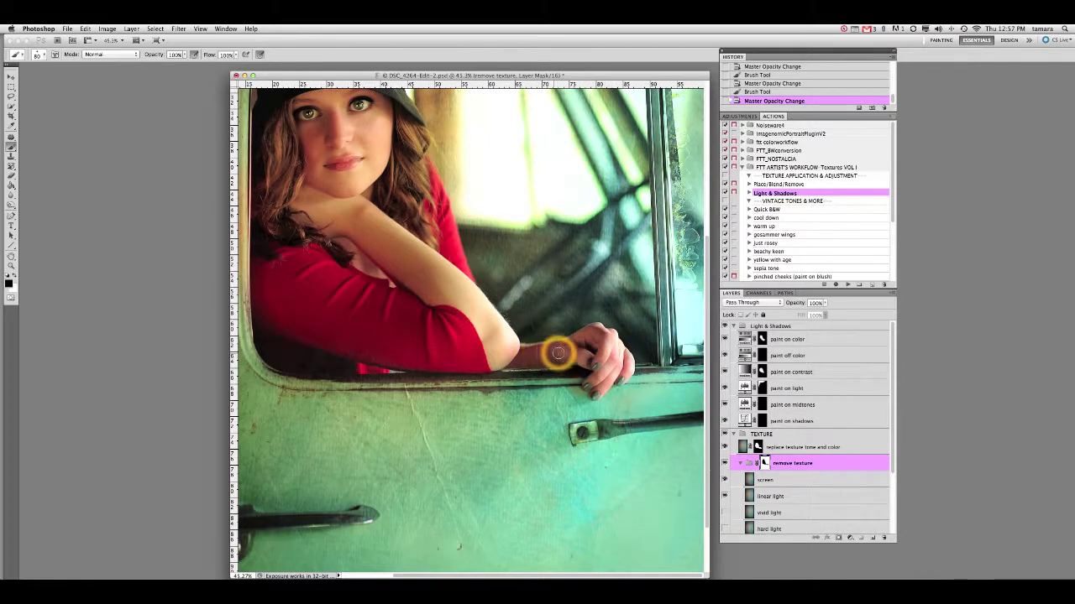
Step: Collapse the TEXTURE and Light & Shadows groups and toggle Light & Shadows visibility to compare the photo before and after
{"action": "left_click", "coordinate": [733, 434]}
{"action": "left_click_drag", "start_coordinate": [524, 330], "coordinate": [525, 330]}
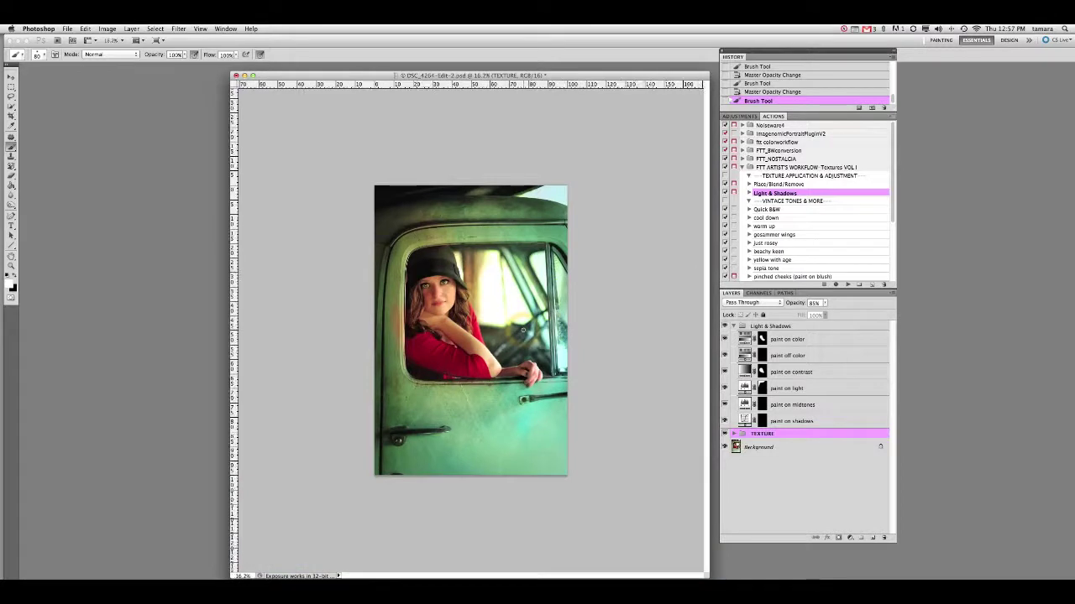
{"action": "left_click", "coordinate": [724, 326]}
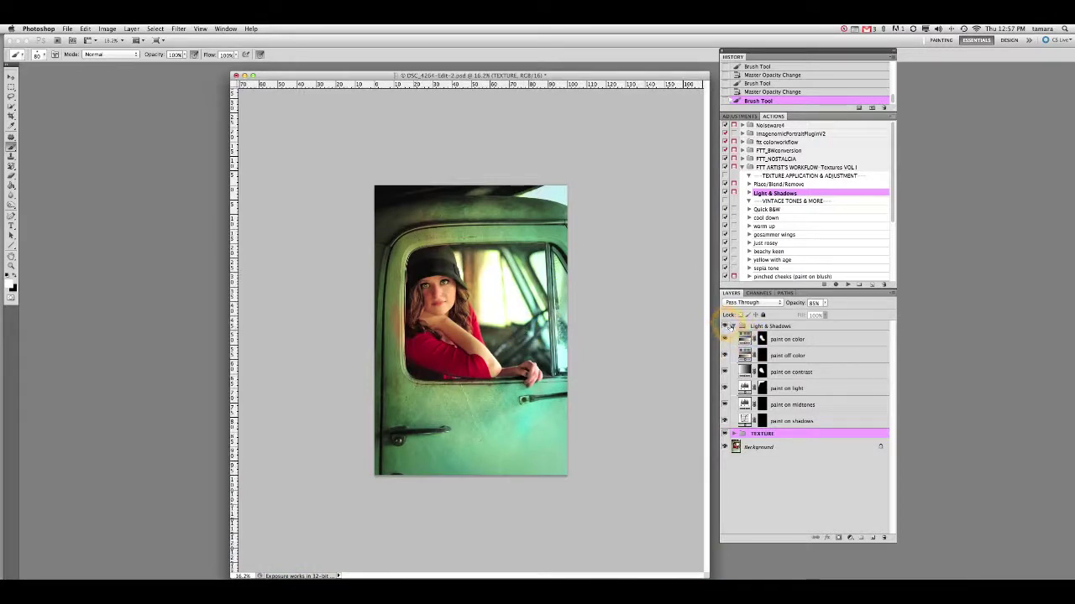
{"action": "left_click", "coordinate": [731, 326]}
{"action": "left_click", "coordinate": [723, 326]}
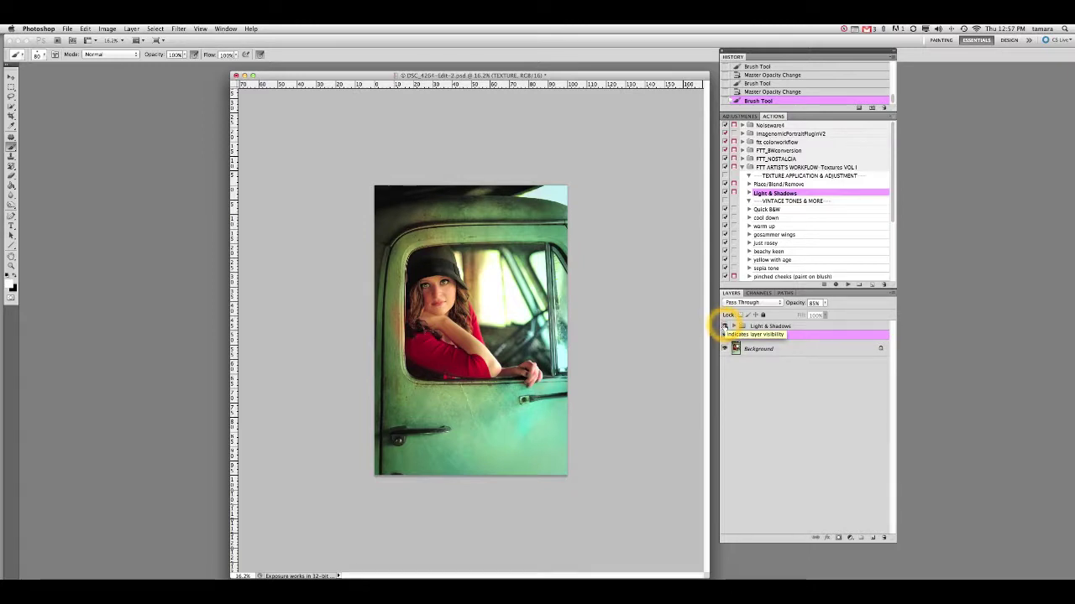
Step: Run the cool down action above the Light & Shadows group and hide the resulting layer
{"action": "left_click", "coordinate": [782, 327]}
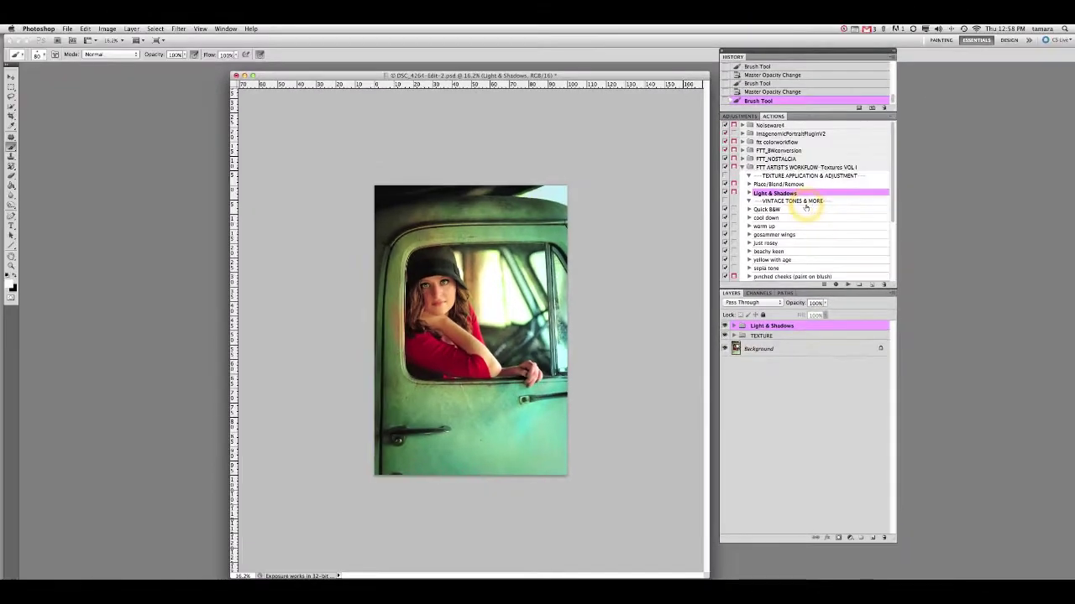
{"action": "left_click", "coordinate": [769, 219]}
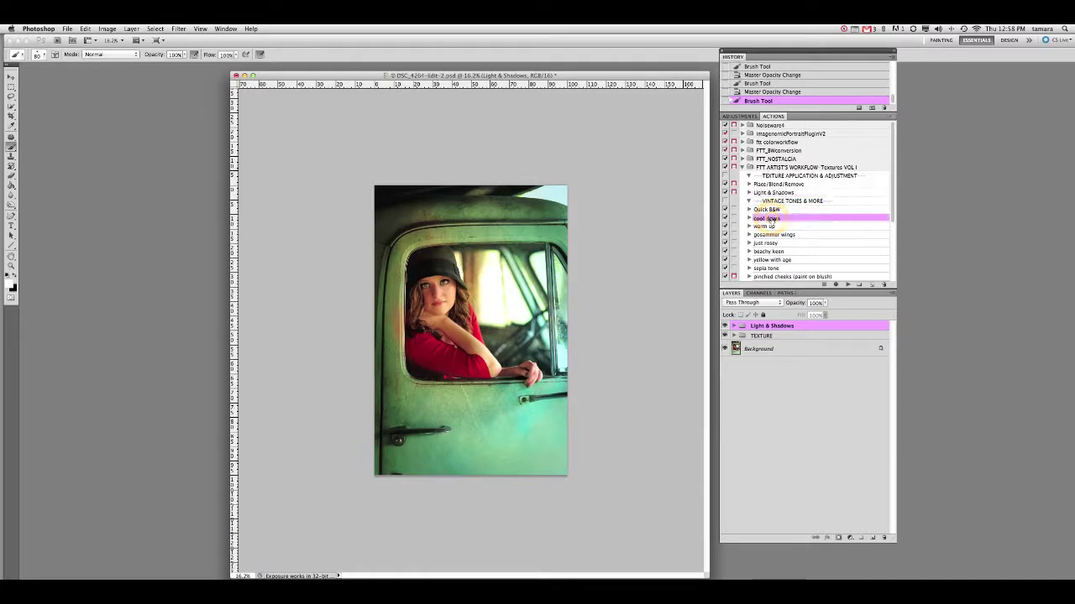
{"action": "left_click", "coordinate": [846, 285]}
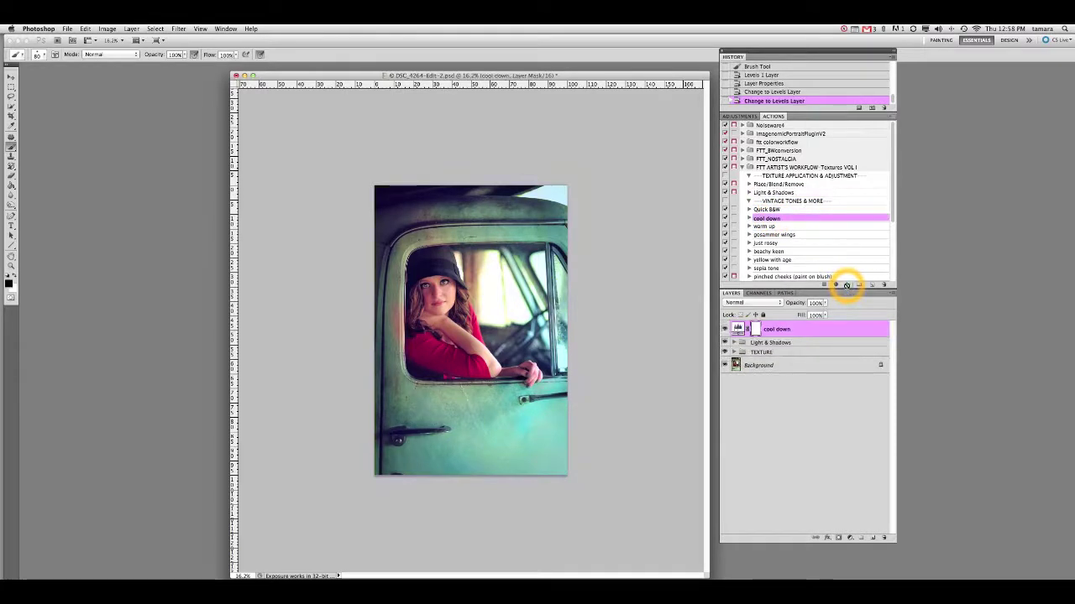
{"action": "left_click", "coordinate": [716, 329]}
Step: Run the warm up action and hide the resulting group
{"action": "left_click", "coordinate": [764, 226]}
{"action": "left_click", "coordinate": [847, 286]}
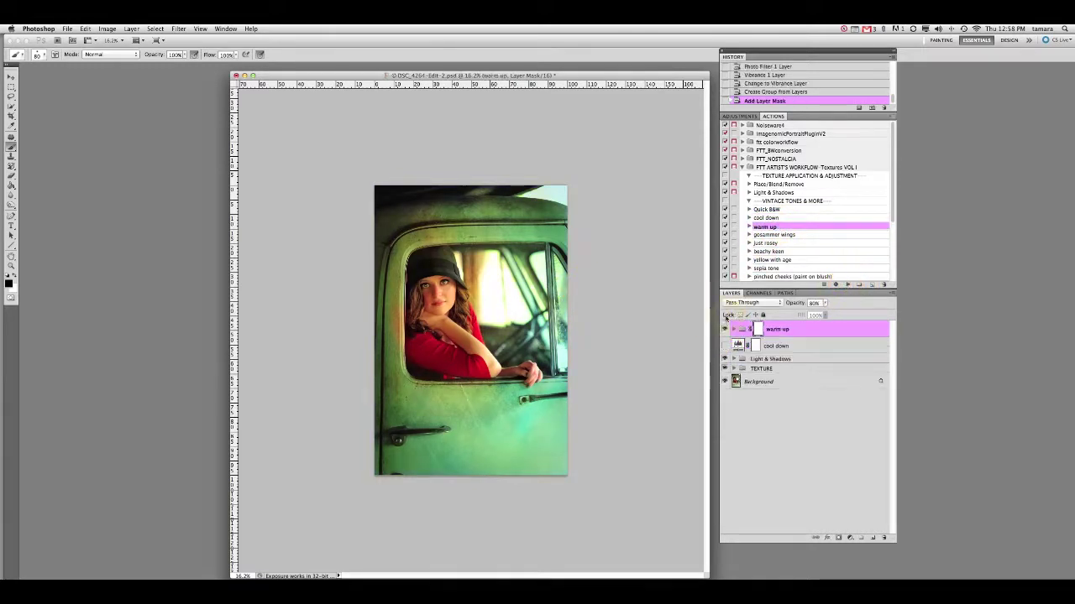
{"action": "left_click", "coordinate": [725, 328]}
Step: Run the gossamer wings action and lower its layer opacity to about 65%
{"action": "left_click", "coordinate": [781, 235]}
{"action": "left_click", "coordinate": [845, 288]}
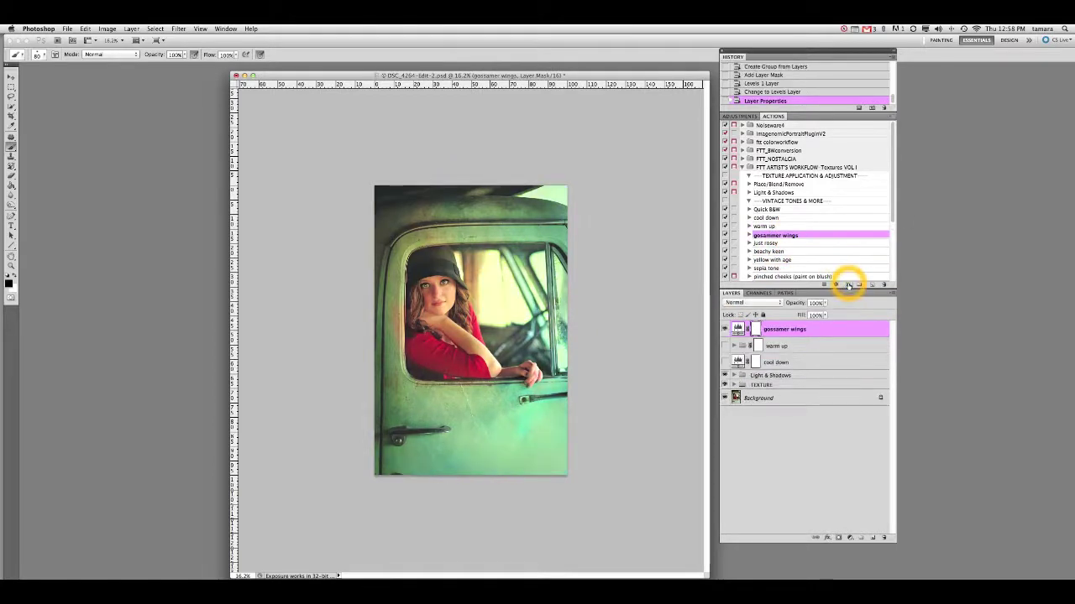
{"action": "left_click", "coordinate": [838, 317]}
{"action": "left_click", "coordinate": [826, 304]}
{"action": "left_click", "coordinate": [813, 313]}
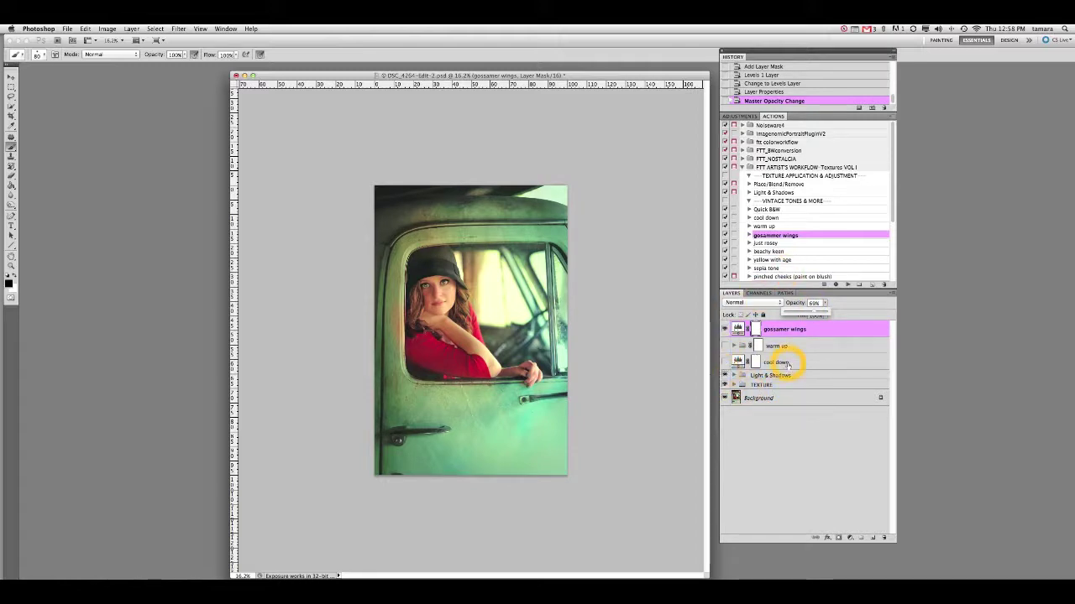
Step: Run the just rosey action on top of gossamer wings and lower its layer opacity to 24%
{"action": "left_click_drag", "start_coordinate": [737, 359], "coordinate": [778, 353]}
{"action": "left_click", "coordinate": [768, 243]}
{"action": "left_click", "coordinate": [845, 284]}
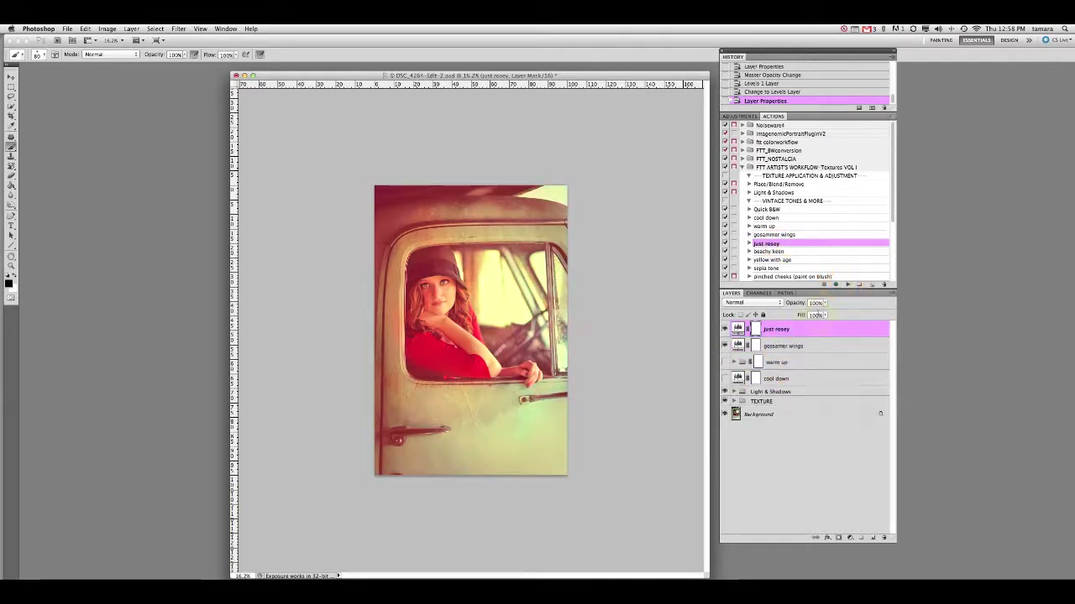
{"action": "left_click", "coordinate": [819, 303]}
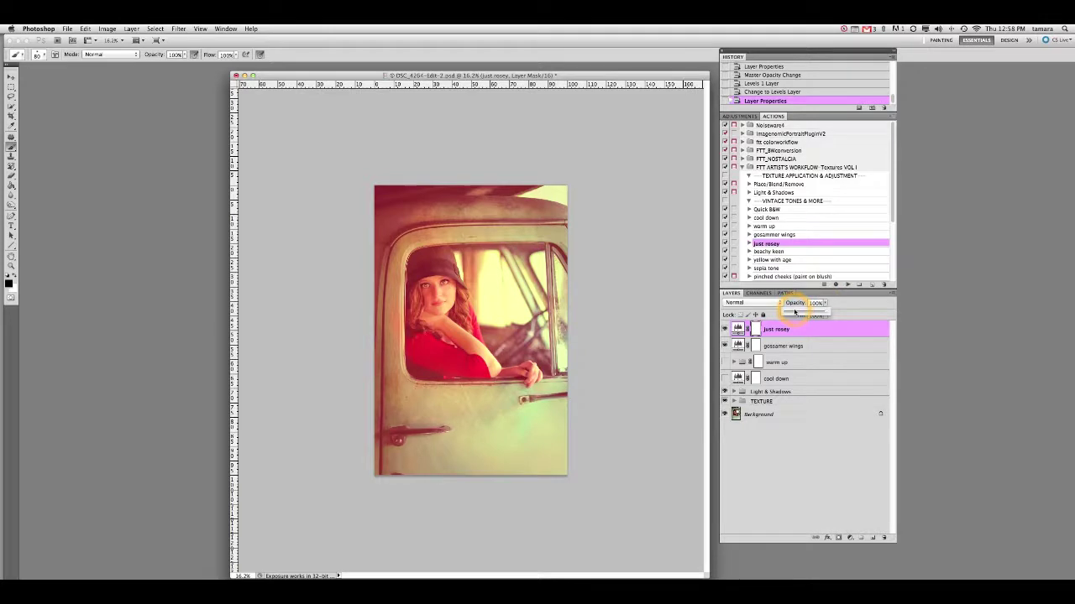
{"action": "left_click", "coordinate": [795, 312]}
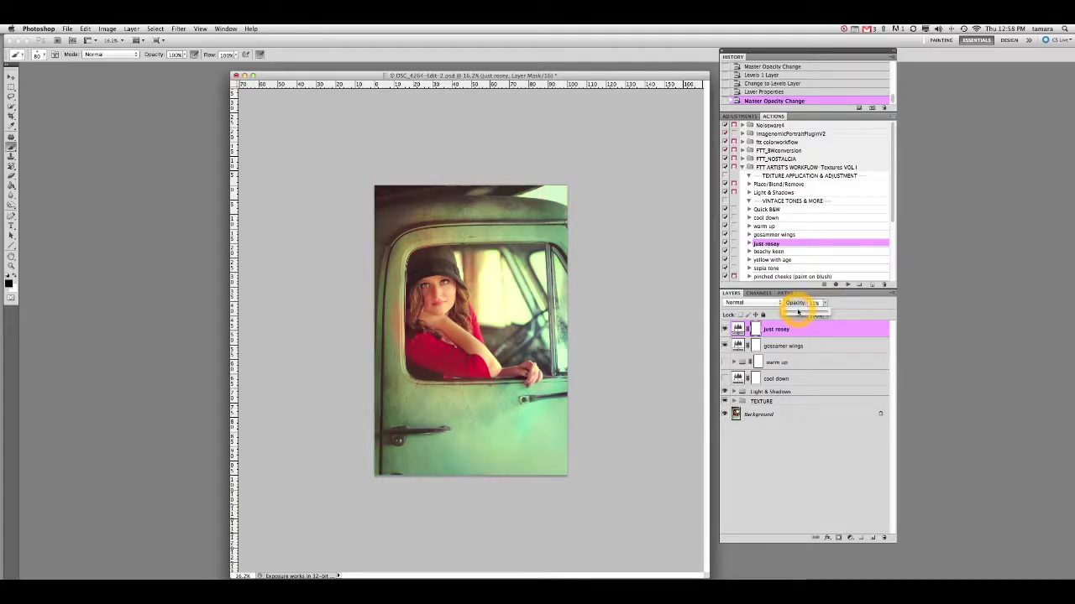
{"action": "left_click", "coordinate": [478, 319]}
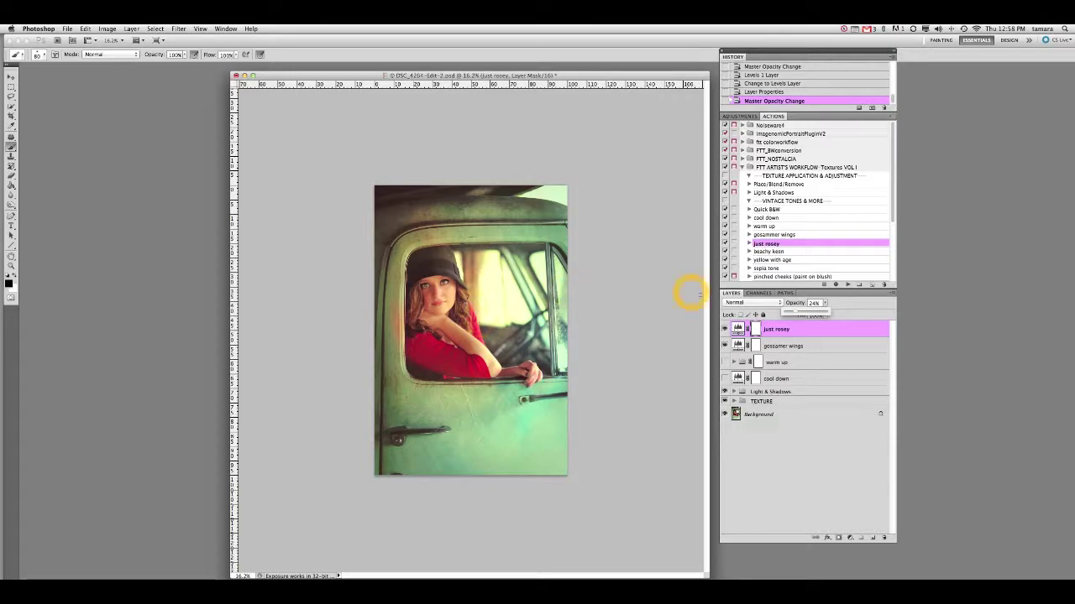
Step: Move the Light & Shadows group to the top of the layer stack, above gossamer wings
{"action": "left_click", "coordinate": [773, 360]}
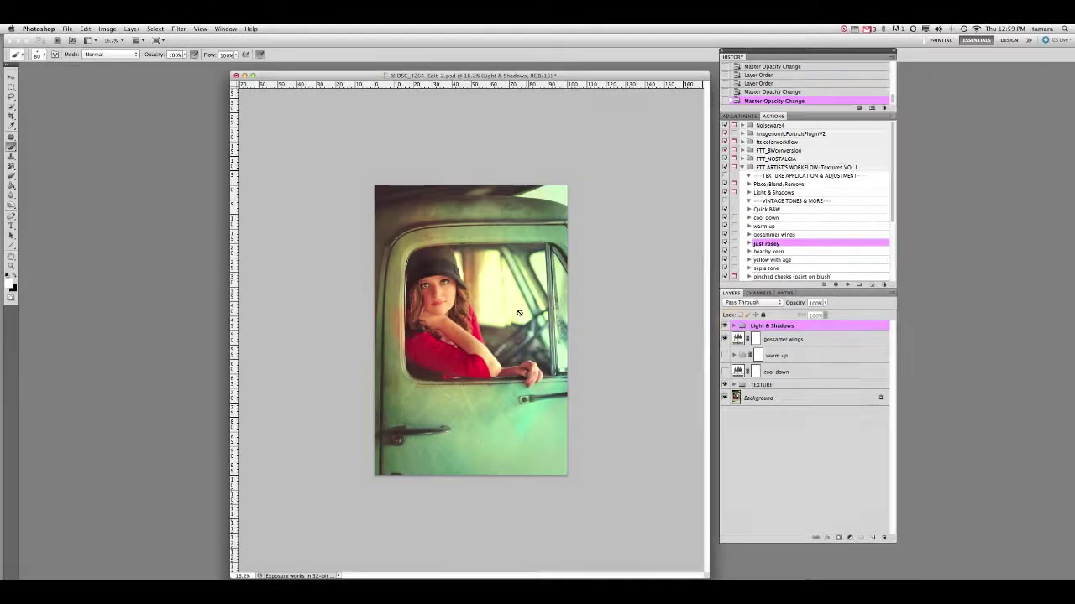
{"action": "left_click", "coordinate": [510, 319]}
{"action": "left_click", "coordinate": [510, 319]}
Step: Run the pinched cheeks (paint on blush) action and continue past its painting instructions
{"action": "scroll", "coordinate": [832, 224], "scroll_direction": "down", "scroll_amount": 3}
{"action": "scroll", "coordinate": [833, 227], "scroll_direction": "down", "scroll_amount": 2}
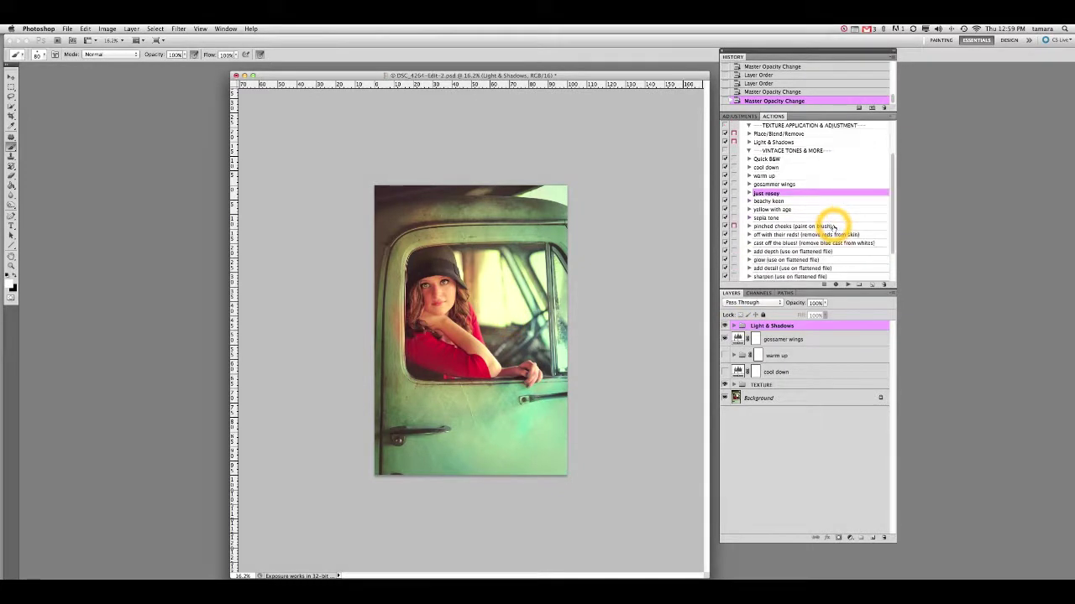
{"action": "left_click", "coordinate": [783, 236]}
{"action": "left_click", "coordinate": [847, 284]}
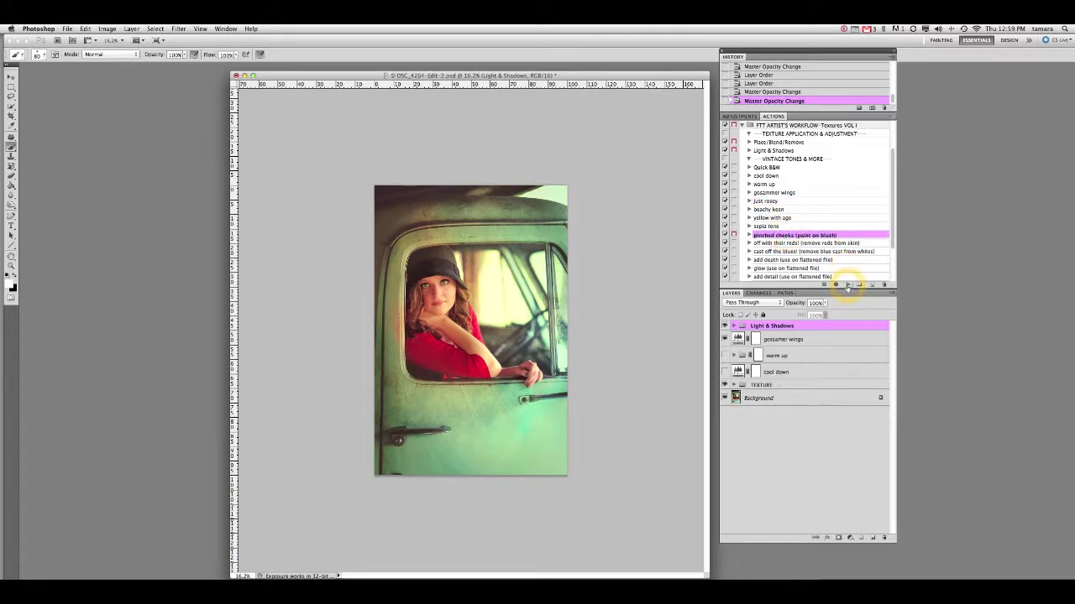
{"action": "left_click", "coordinate": [847, 284]}
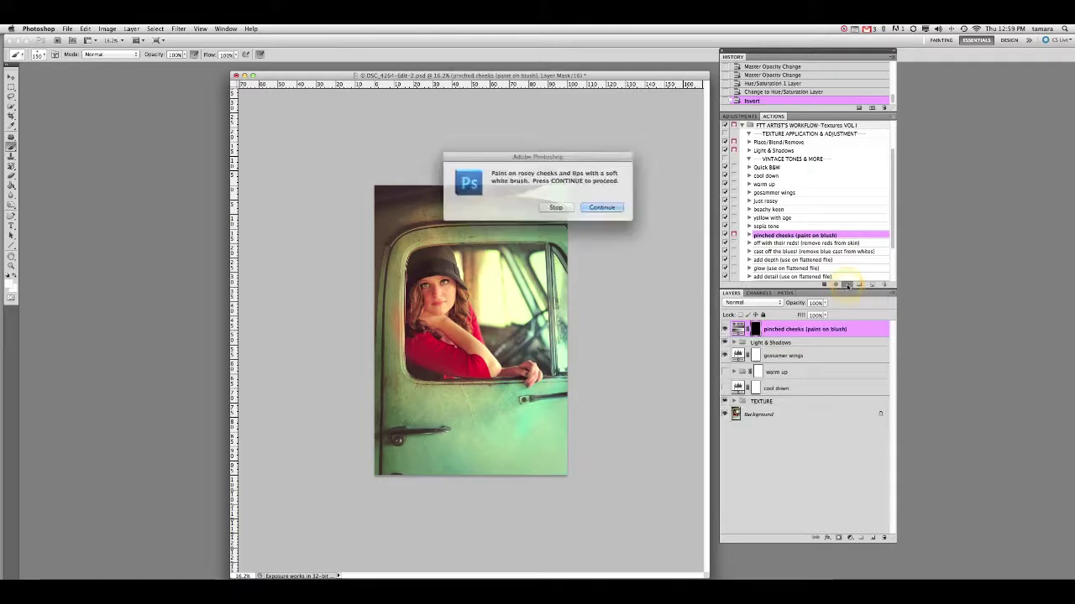
{"action": "left_click", "coordinate": [600, 206]}
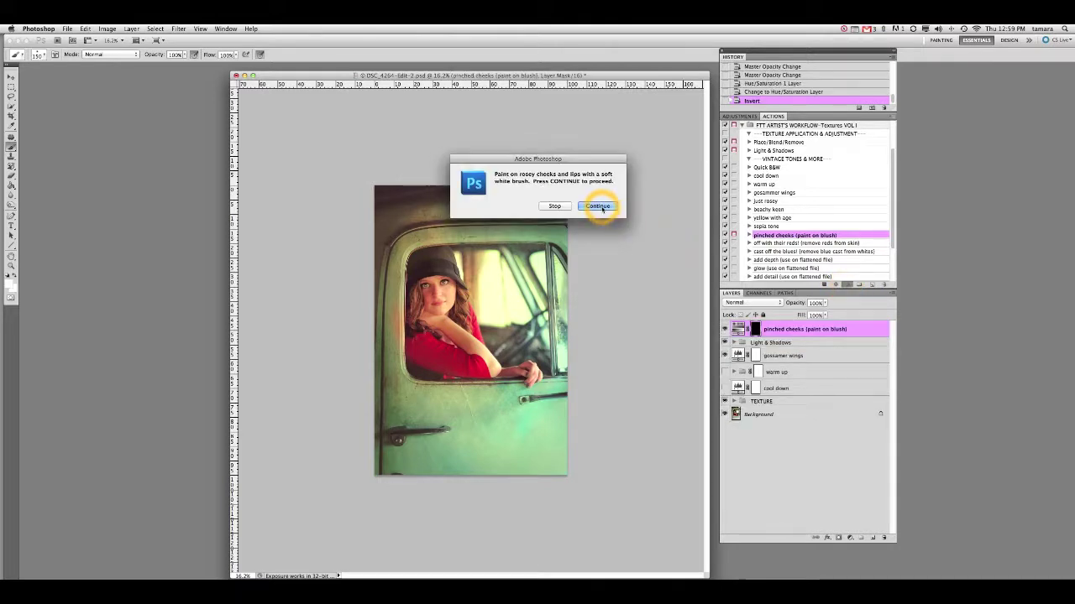
{"action": "left_click", "coordinate": [504, 178]}
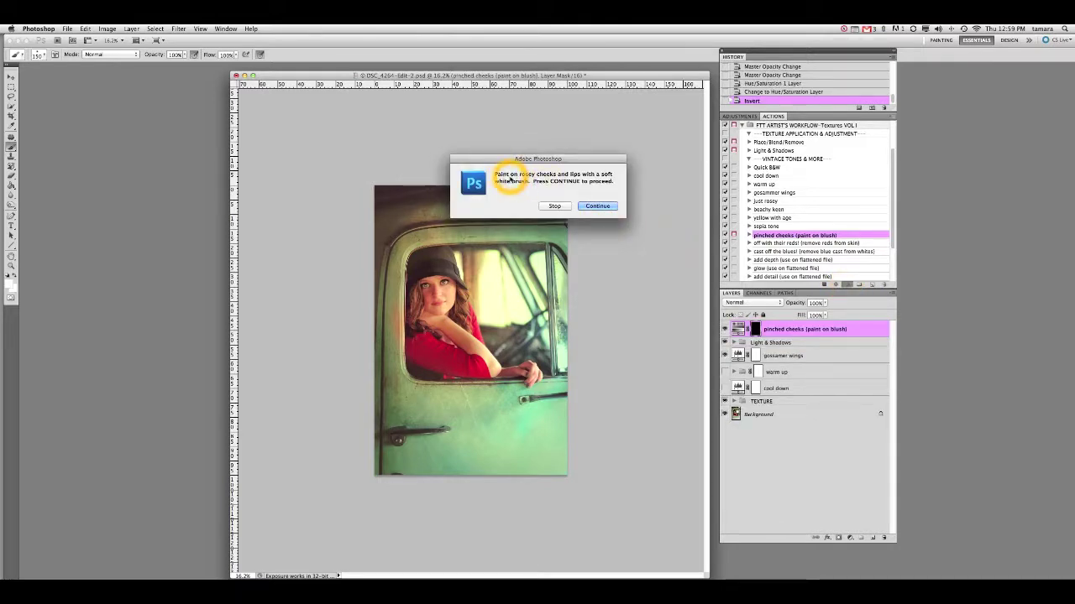
{"action": "left_click", "coordinate": [597, 207]}
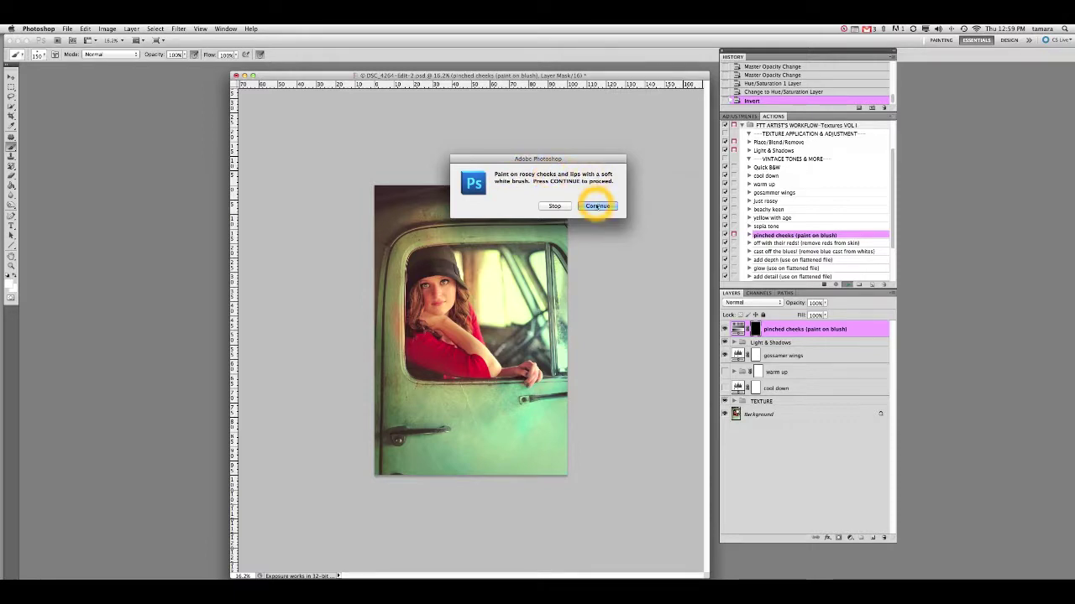
{"action": "left_click", "coordinate": [441, 335]}
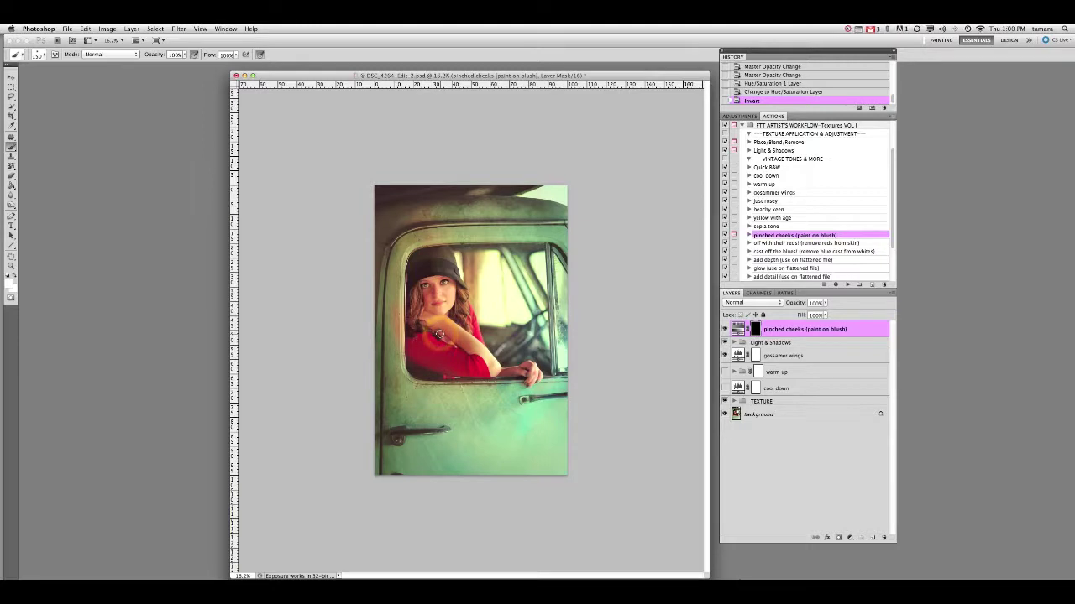
{"action": "left_click", "coordinate": [440, 334]}
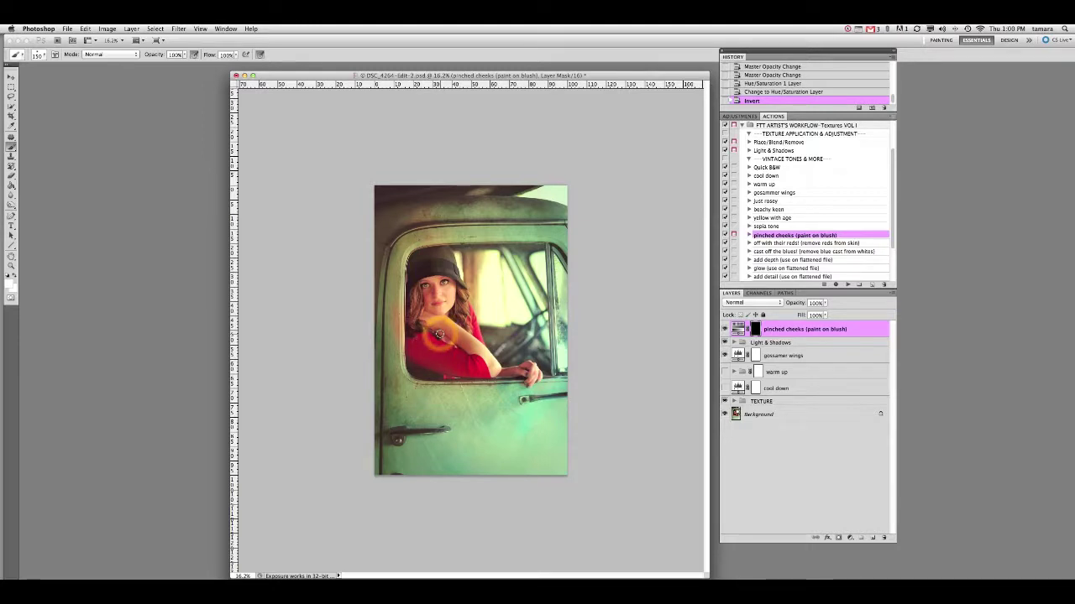
Step: Set the brush opacity to about 53% and paint blush onto the woman's cheeks on the pinched cheeks mask
{"action": "left_click", "coordinate": [439, 334]}
{"action": "left_click", "coordinate": [439, 334]}
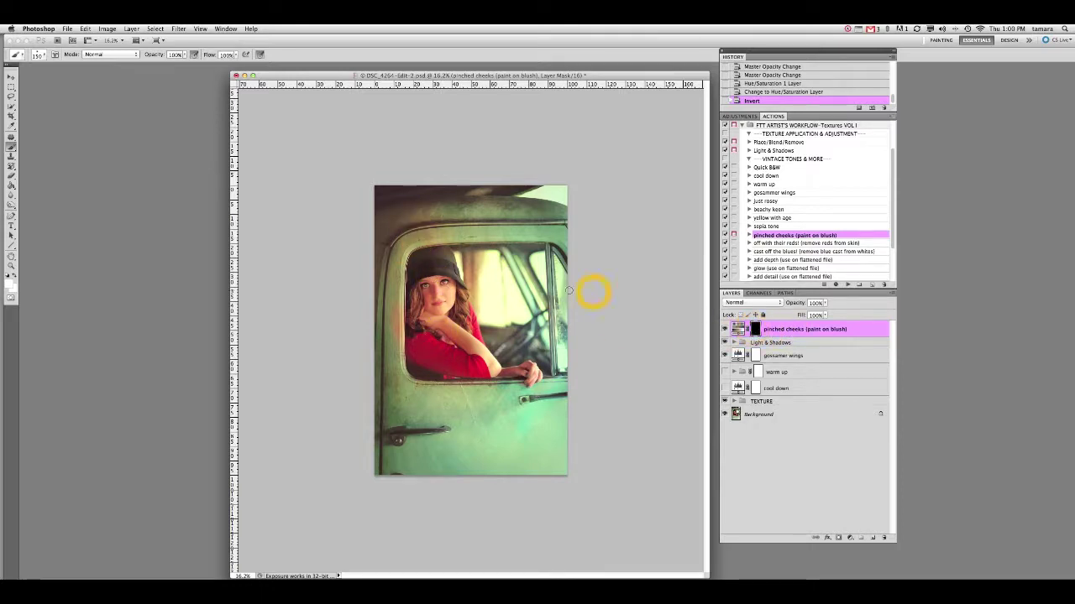
{"action": "left_click_drag", "start_coordinate": [458, 293], "coordinate": [451, 300]}
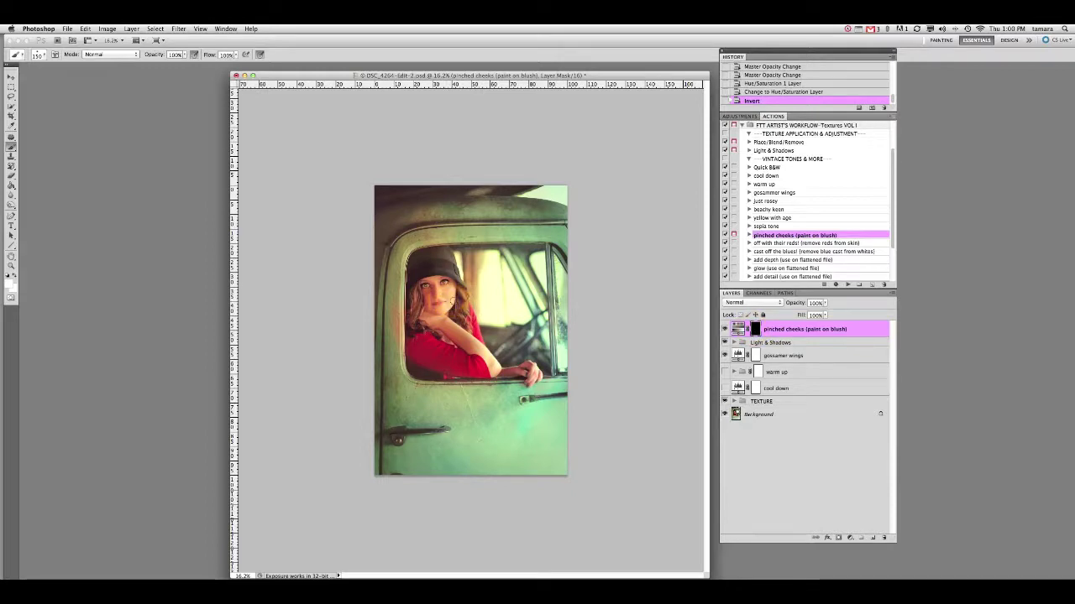
{"action": "key", "text": "super+plus"}
{"action": "key", "text": "super+1"}
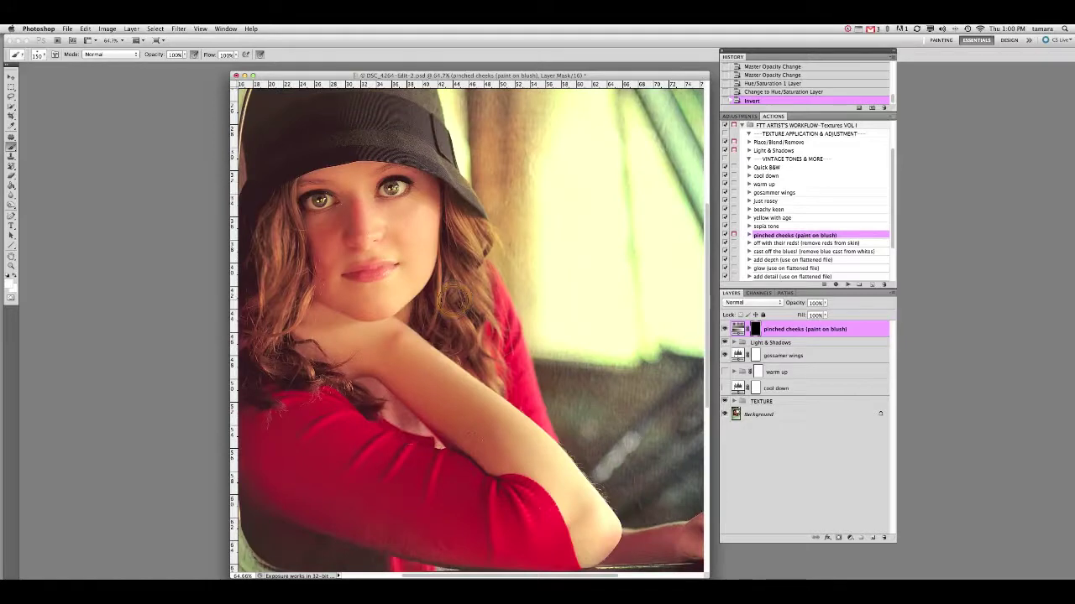
{"action": "key", "text": "super+0"}
{"action": "key", "text": "super+plus"}
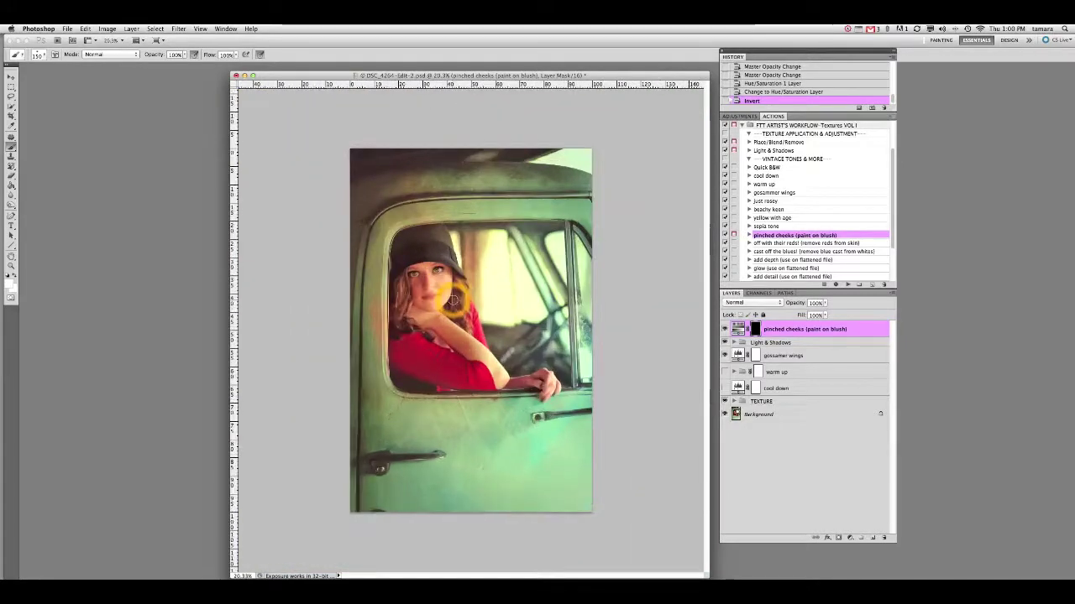
{"action": "left_click_drag", "start_coordinate": [436, 280], "coordinate": [441, 284]}
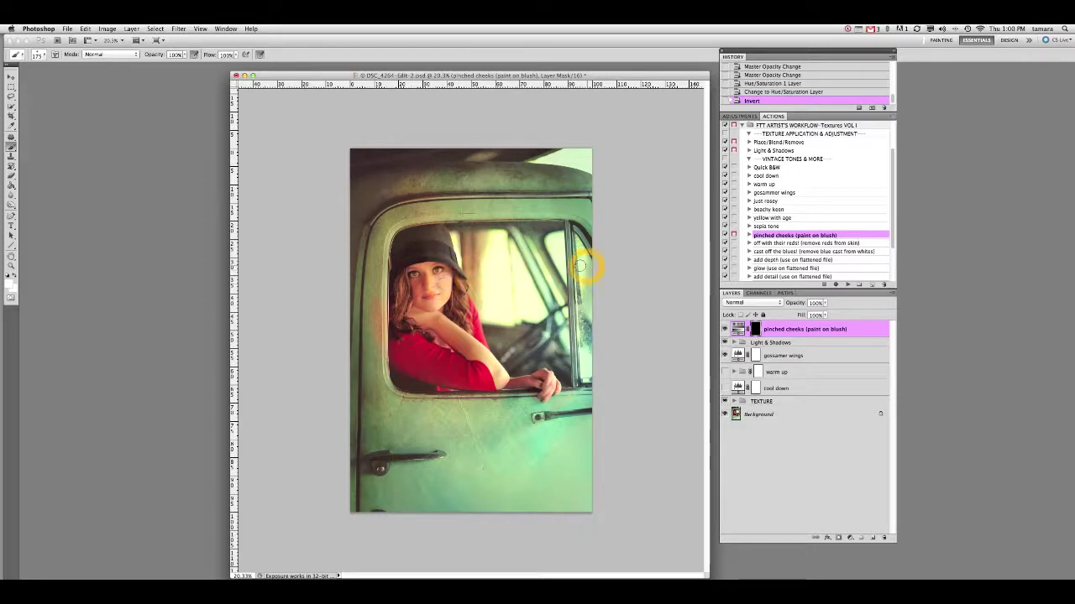
{"action": "left_click", "coordinate": [185, 54]}
{"action": "left_click_drag", "start_coordinate": [168, 63], "coordinate": [164, 63]}
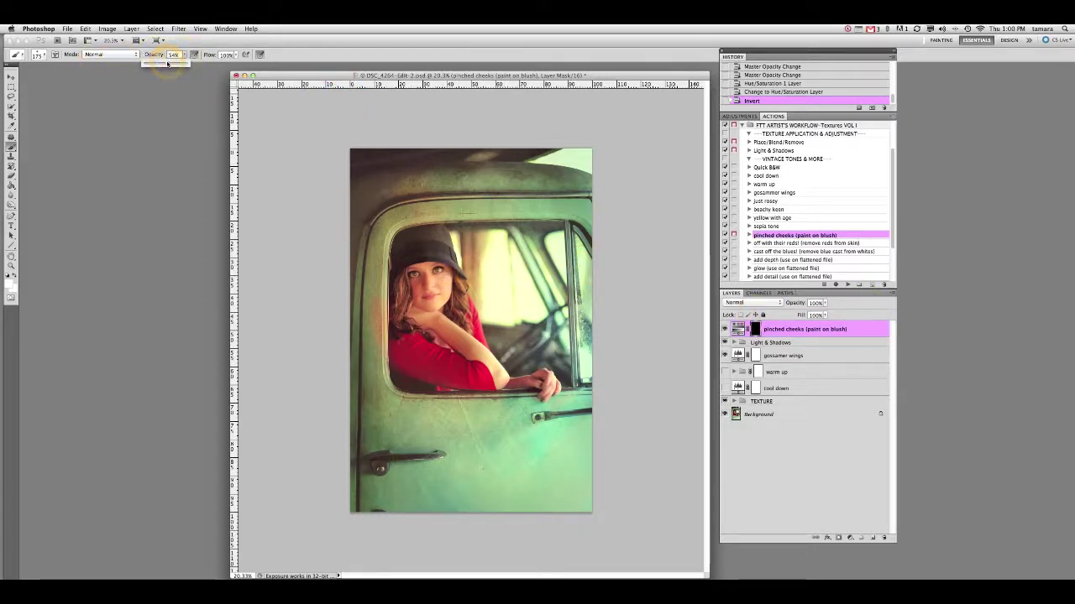
{"action": "left_click_drag", "start_coordinate": [438, 277], "coordinate": [454, 284]}
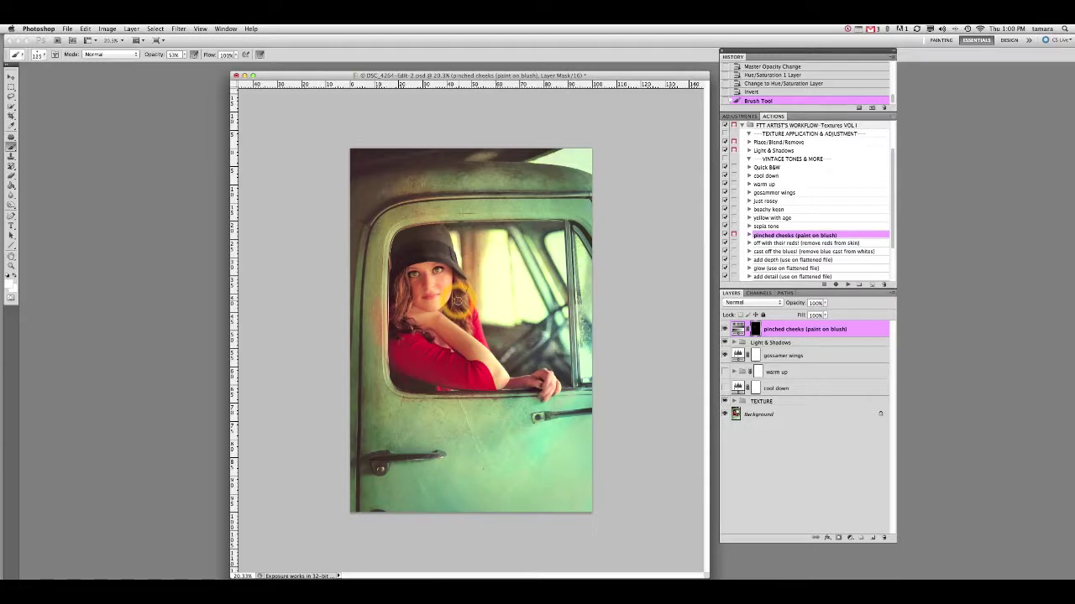
Step: Shrink the brush and paint blush over the woman's lips on the pinched cheeks mask
{"action": "key", "text": "bracketleft"}
{"action": "key", "text": "bracketleft"}
{"action": "key", "text": "bracketleft"}
{"action": "key", "text": "bracketleft"}
{"action": "key", "text": "bracketleft"}
{"action": "mouse_move", "coordinate": [435, 296]}
{"action": "left_mouse_down"}
{"action": "mouse_move", "coordinate": [444, 299]}
{"action": "mouse_move", "coordinate": [413, 299]}
{"action": "mouse_move", "coordinate": [445, 294]}
{"action": "left_mouse_up"}
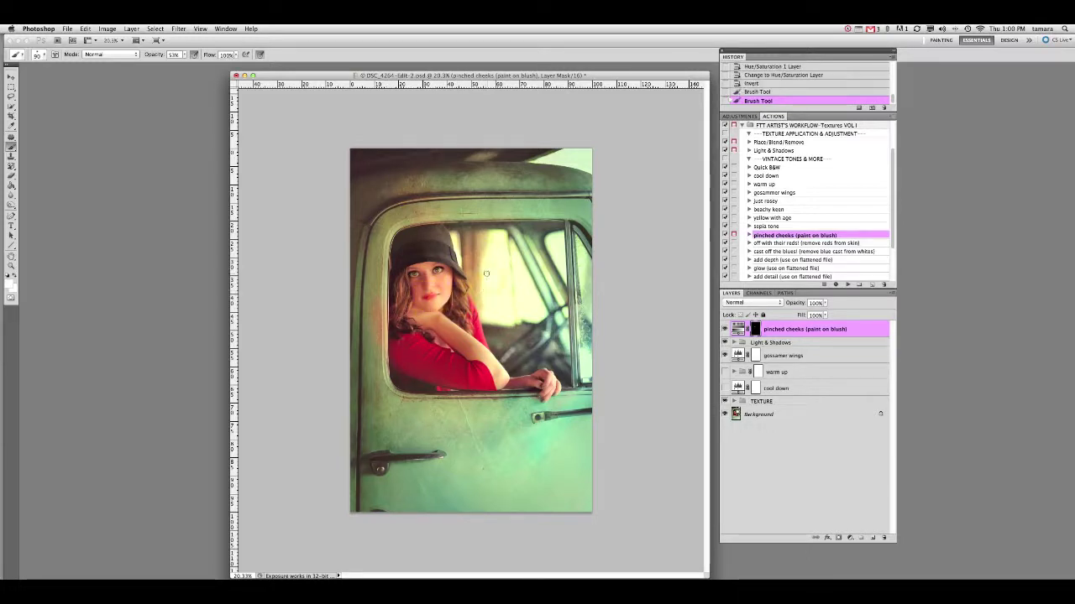
Step: Fade the opacity of the last brush stroke on the lips
{"action": "key", "text": "super+shift+f"}
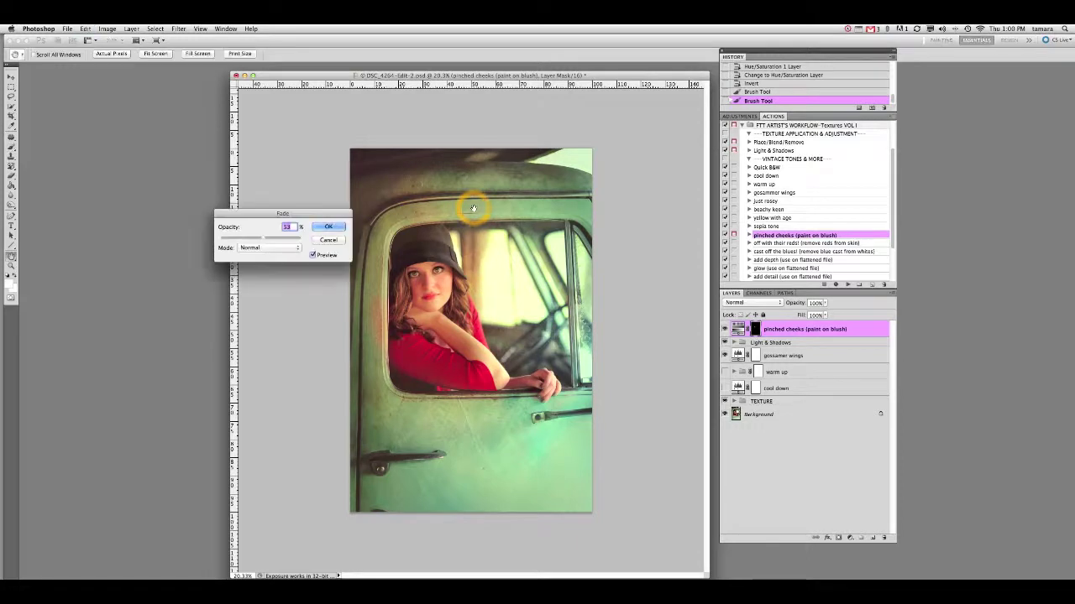
{"action": "left_click", "coordinate": [228, 237]}
{"action": "left_click_drag", "start_coordinate": [232, 240], "coordinate": [229, 240]}
{"action": "left_click", "coordinate": [288, 225]}
{"action": "left_click", "coordinate": [326, 226]}
Step: Compare the portrait with and without the pinched cheeks layer, and against the Background layer alone
{"action": "left_click", "coordinate": [724, 329]}
{"action": "left_click", "coordinate": [724, 329]}
{"action": "left_click", "coordinate": [724, 329]}
{"action": "left_click", "coordinate": [724, 330]}
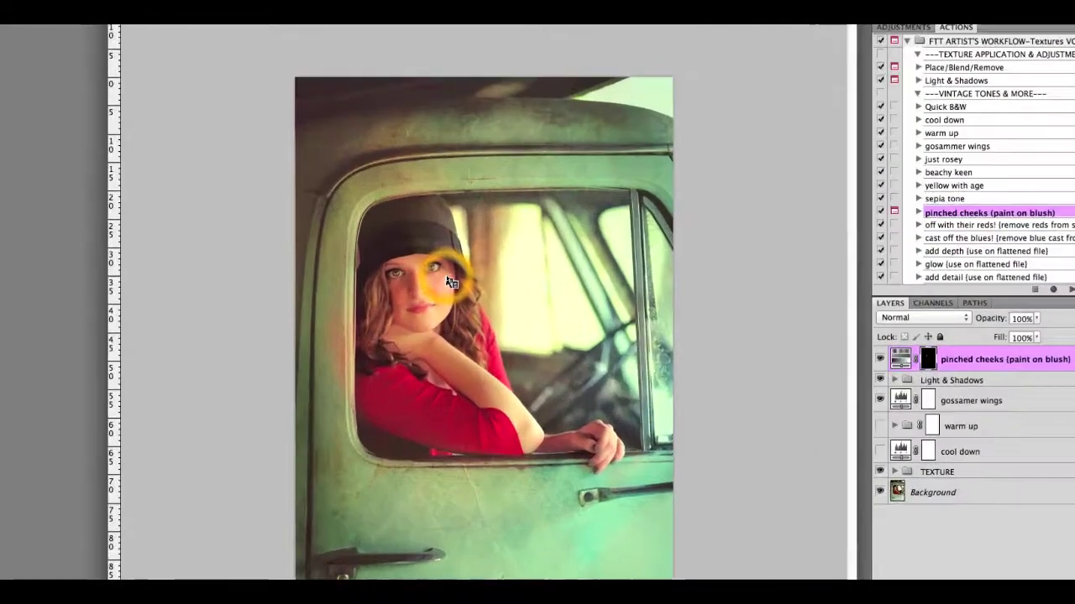
{"action": "left_click", "coordinate": [879, 359]}
{"action": "left_click", "coordinate": [879, 360]}
{"action": "left_click", "coordinate": [879, 360]}
{"action": "mouse_move", "coordinate": [391, 294]}
{"action": "left_mouse_down"}
{"action": "mouse_move", "coordinate": [397, 284]}
{"action": "mouse_move", "coordinate": [461, 290]}
{"action": "left_mouse_up"}
{"action": "left_click", "coordinate": [879, 359]}
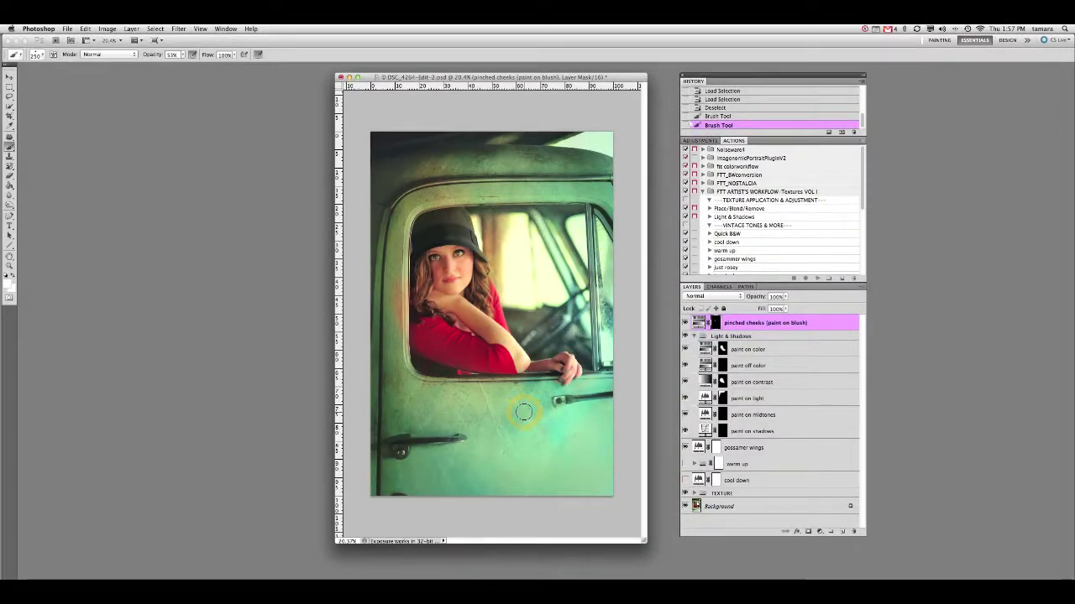
{"action": "left_click", "coordinate": [685, 508], "text": "alt"}
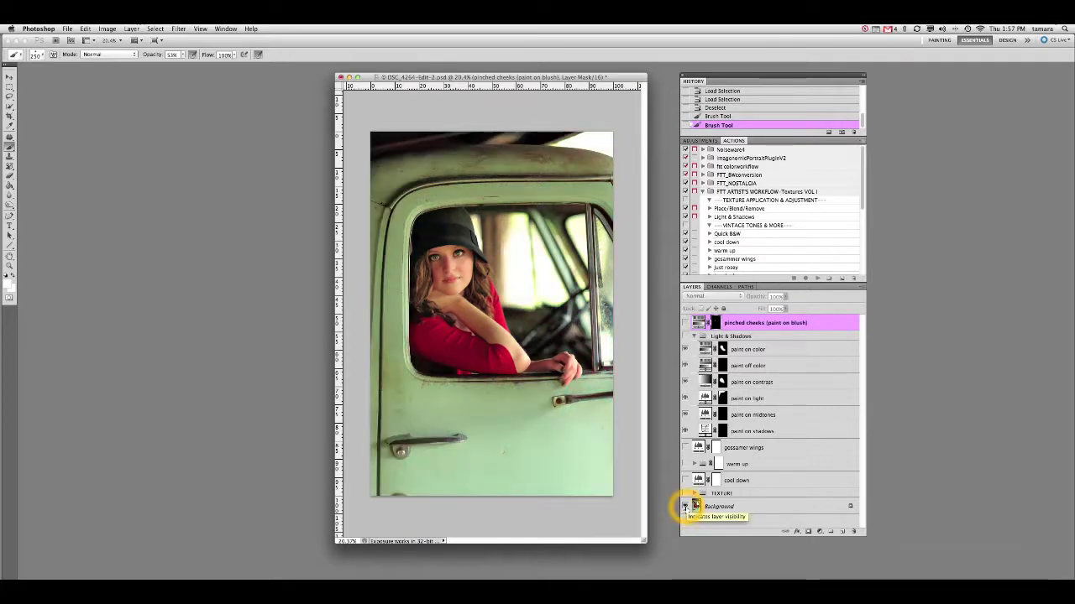
{"action": "left_click", "coordinate": [685, 507], "text": "alt"}
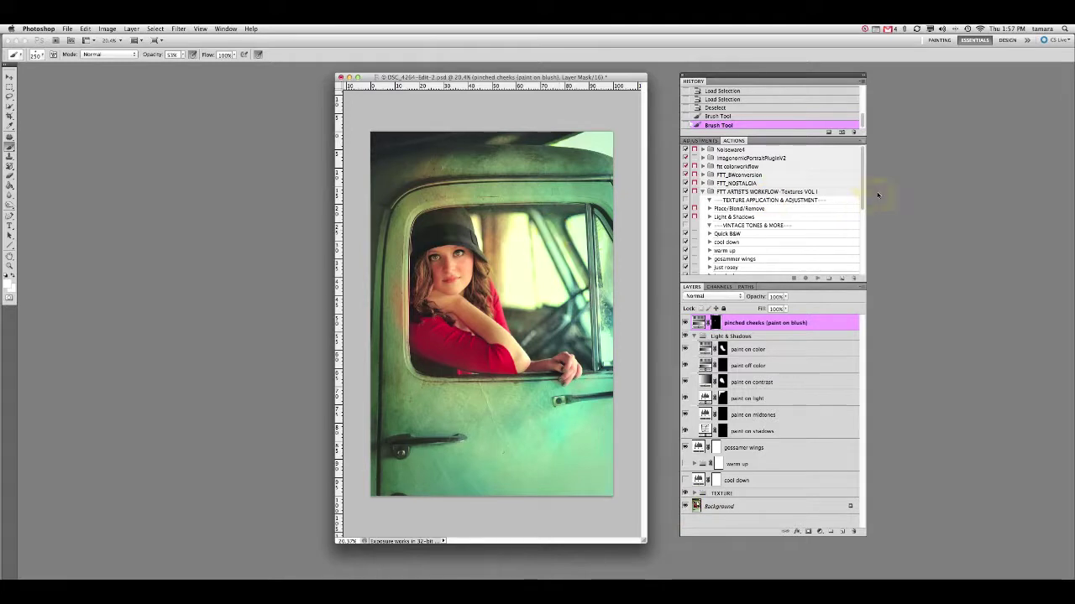
Step: Review the remaining vintage tone and workflow tool actions, collapse the start over action, and check the list of available panels
{"action": "left_click_drag", "start_coordinate": [858, 173], "coordinate": [863, 216]}
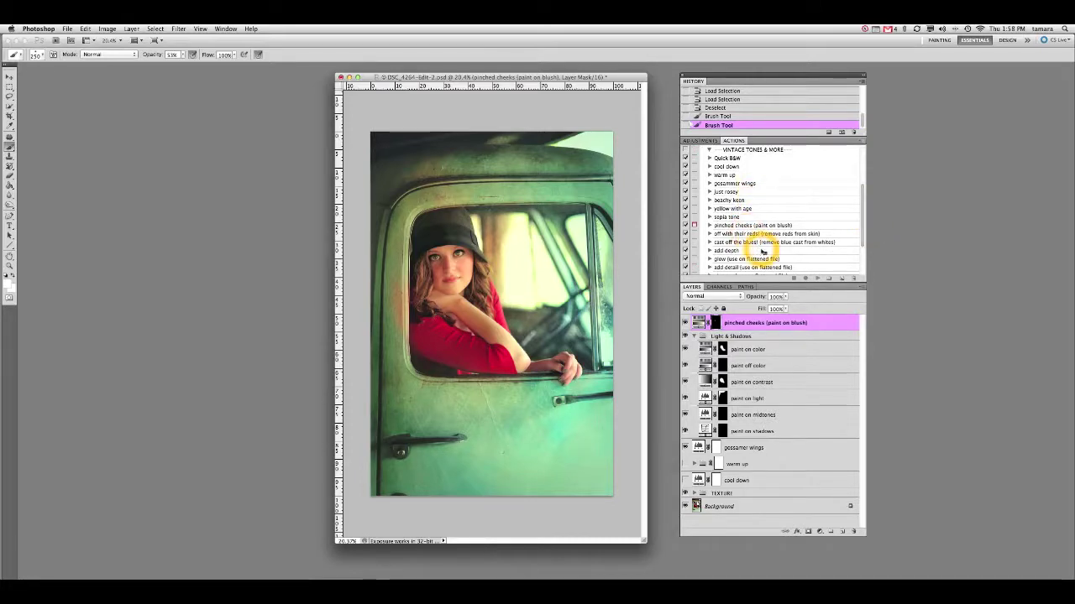
{"action": "scroll", "coordinate": [763, 250], "scroll_direction": "down", "scroll_amount": 3}
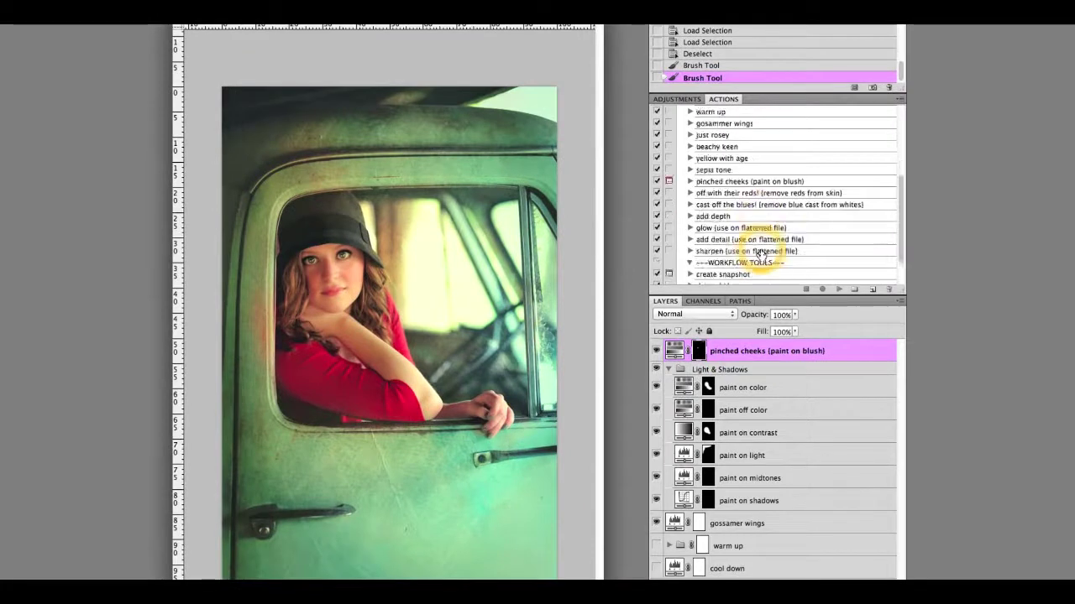
{"action": "scroll", "coordinate": [761, 252], "scroll_direction": "down", "scroll_amount": 3}
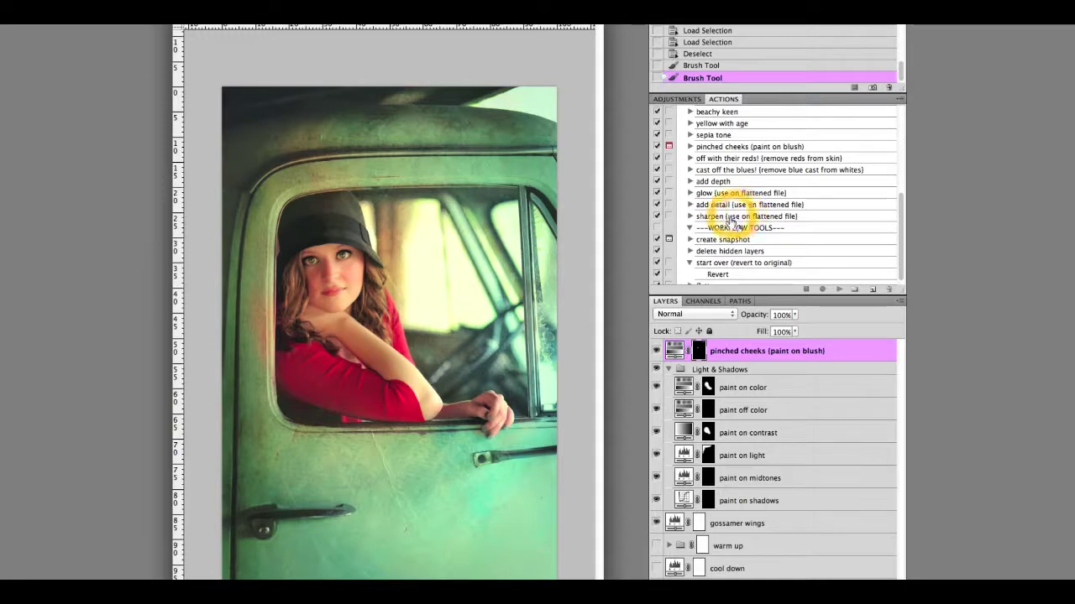
{"action": "scroll", "coordinate": [788, 232], "scroll_direction": "down", "scroll_amount": 1}
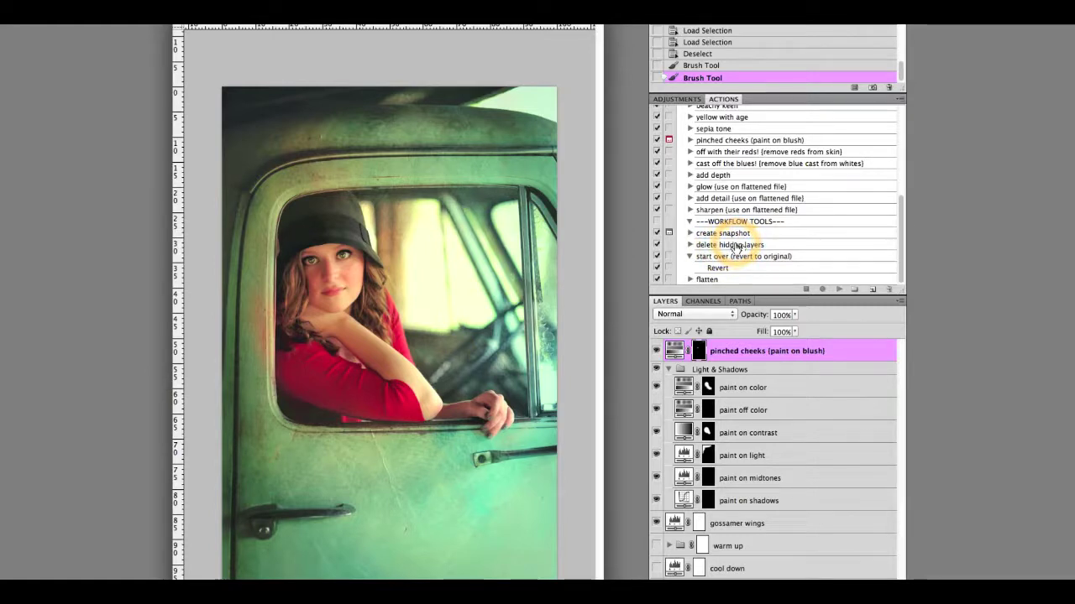
{"action": "left_click", "coordinate": [690, 257]}
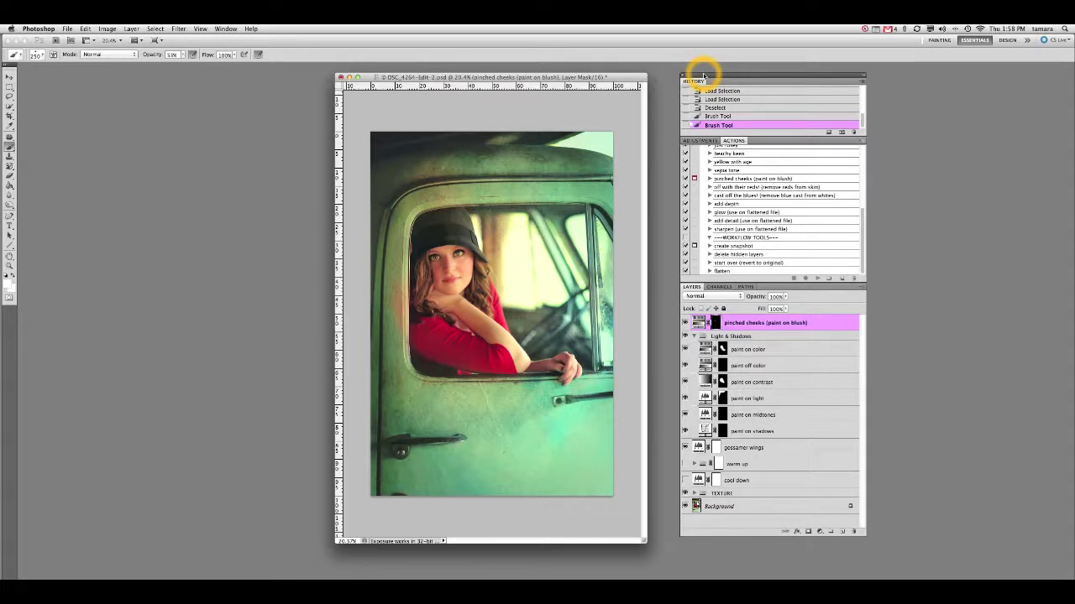
{"action": "left_click", "coordinate": [223, 29]}
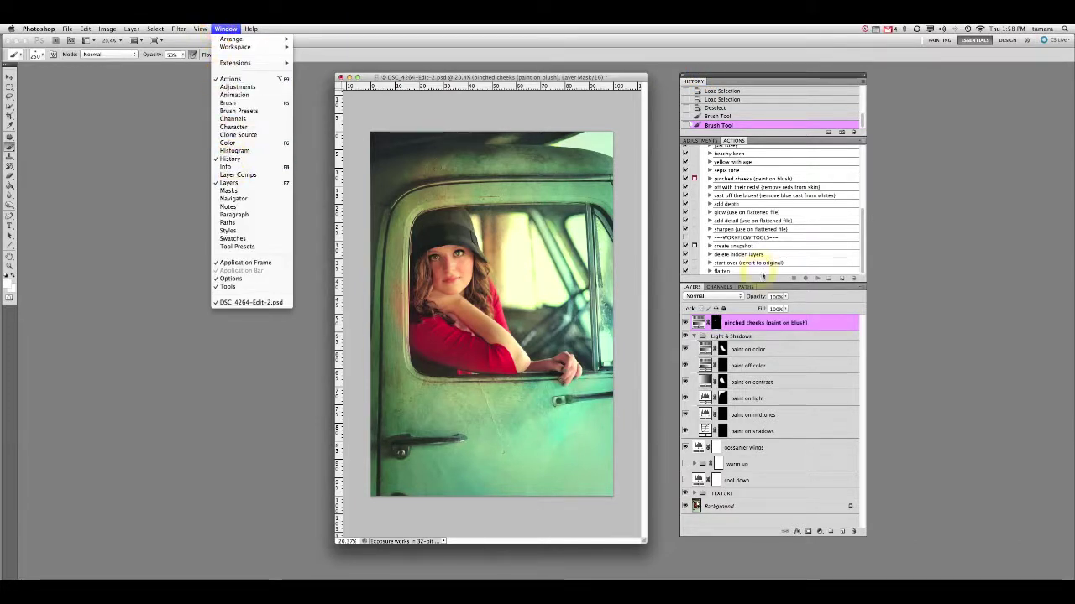
{"action": "left_click", "coordinate": [822, 290]}
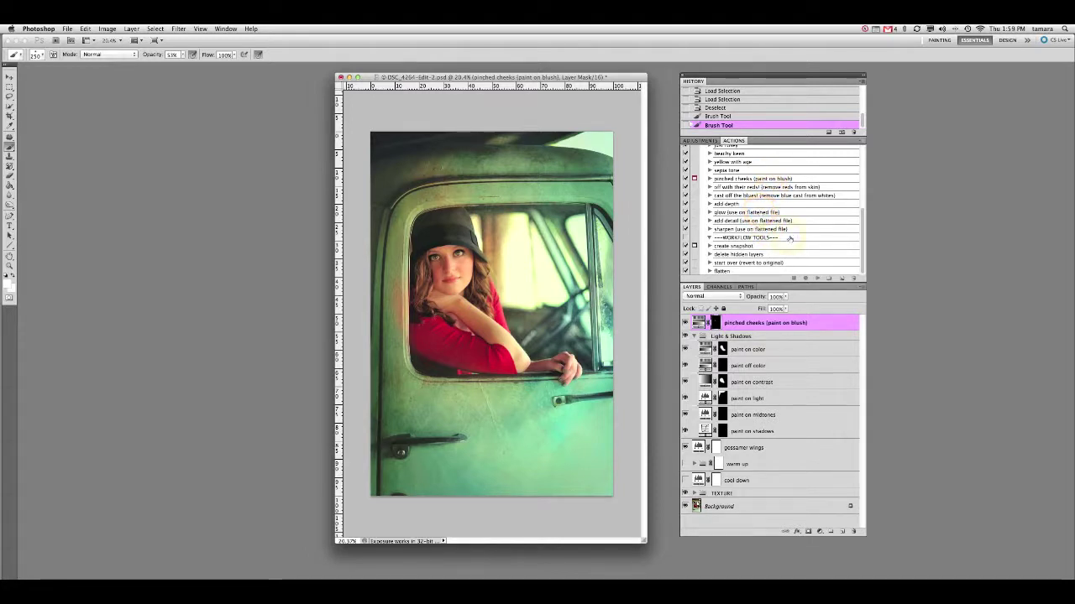
Step: Run the create snapshot action and name the full-document snapshot "gossamer & rosey"
{"action": "left_click", "coordinate": [727, 246]}
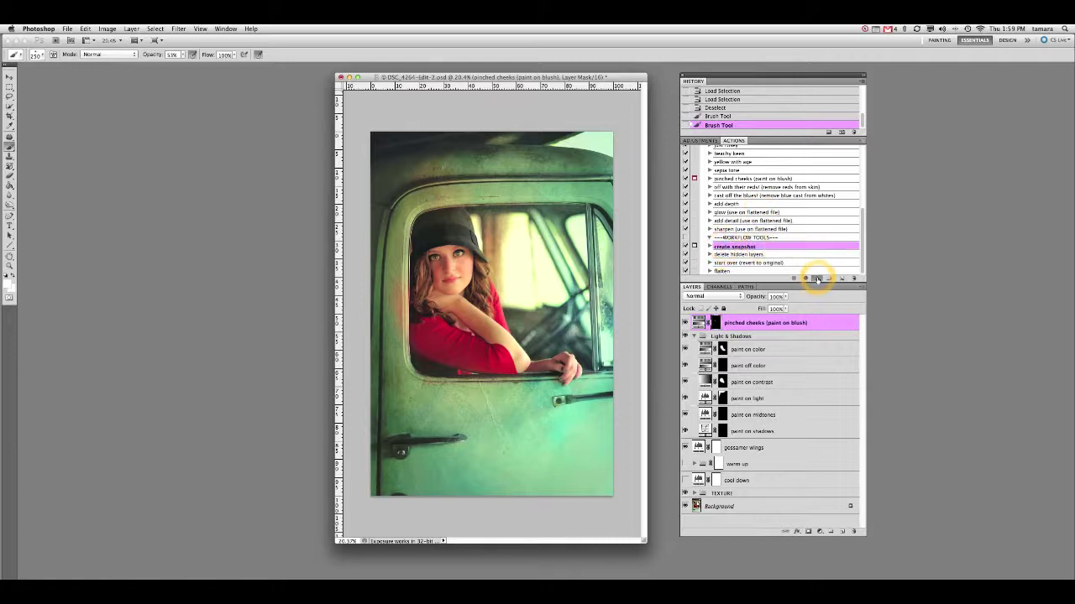
{"action": "left_click", "coordinate": [817, 279]}
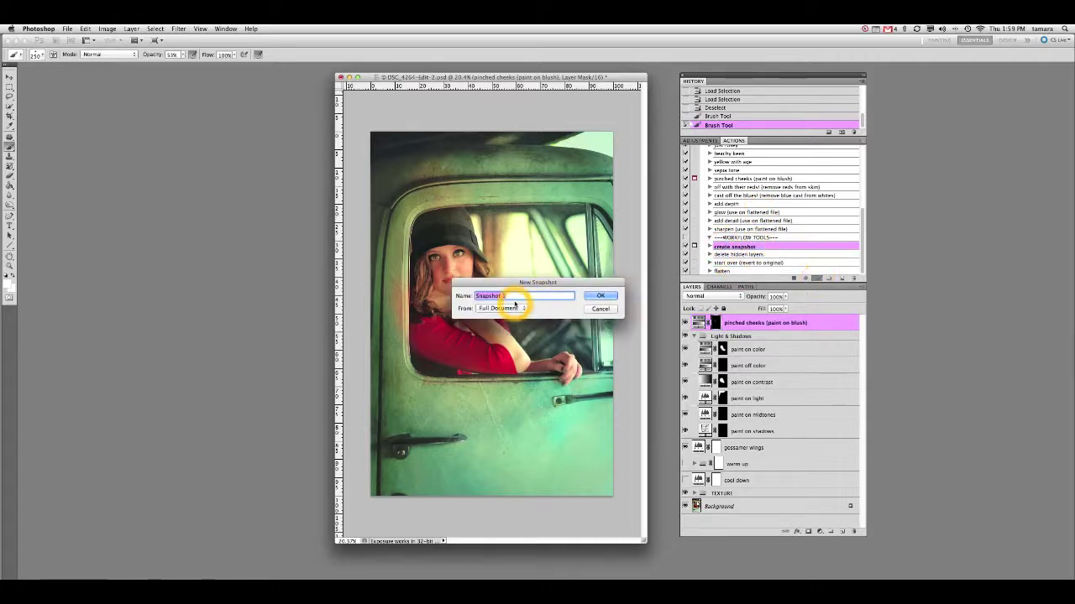
{"action": "key", "text": "BackSpace"}
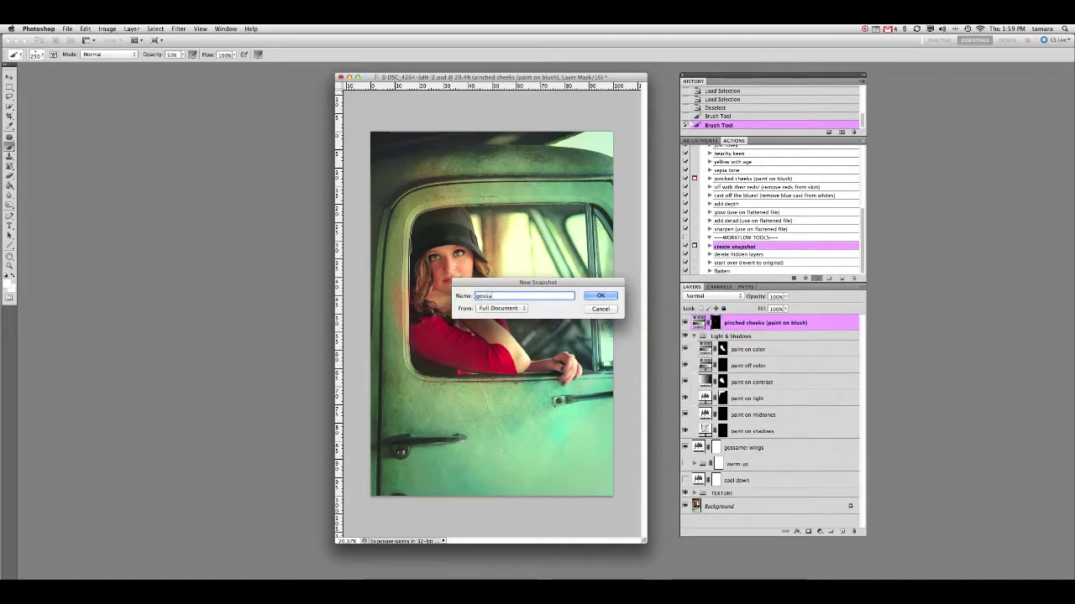
{"action": "type", "text": "gossamer & rosey"}
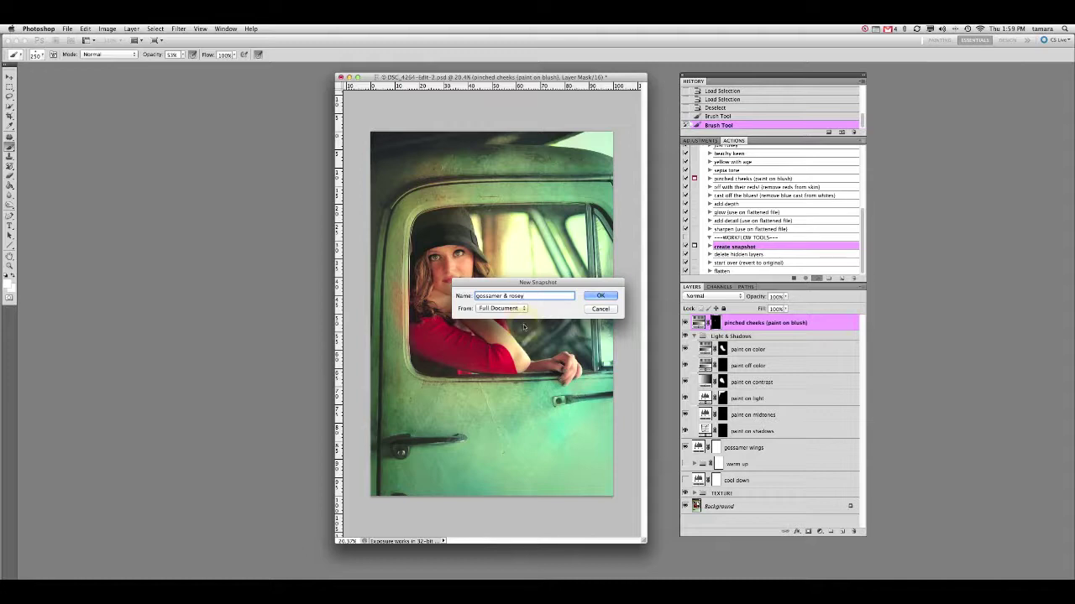
{"action": "left_click", "coordinate": [593, 298]}
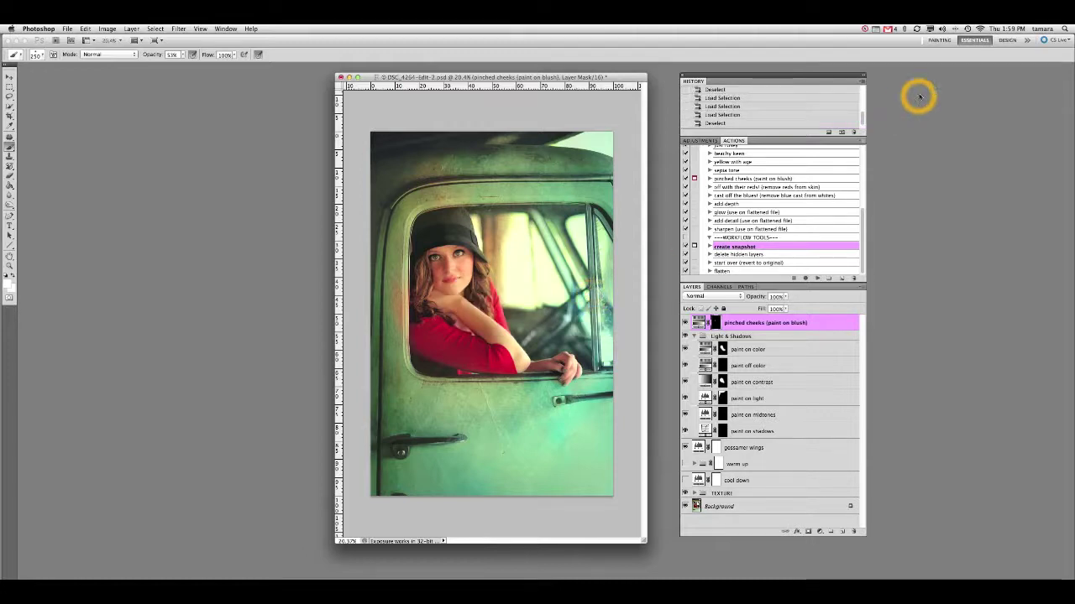
Step: Select the "gossamer & rosey" snapshot at the start of the document history
{"action": "left_click_drag", "start_coordinate": [862, 118], "coordinate": [859, 89]}
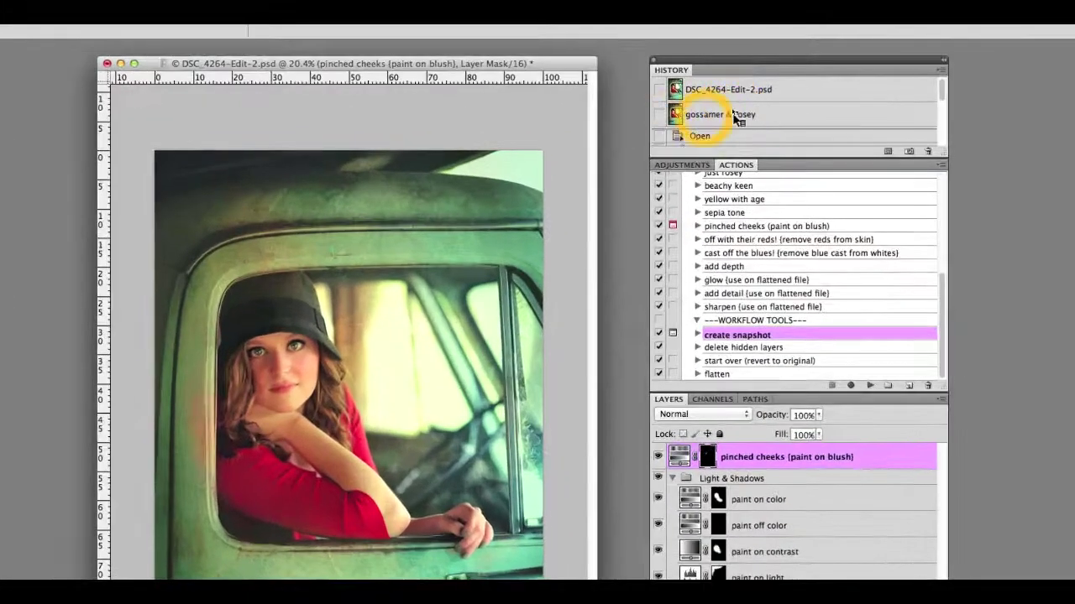
{"action": "left_click", "coordinate": [735, 118]}
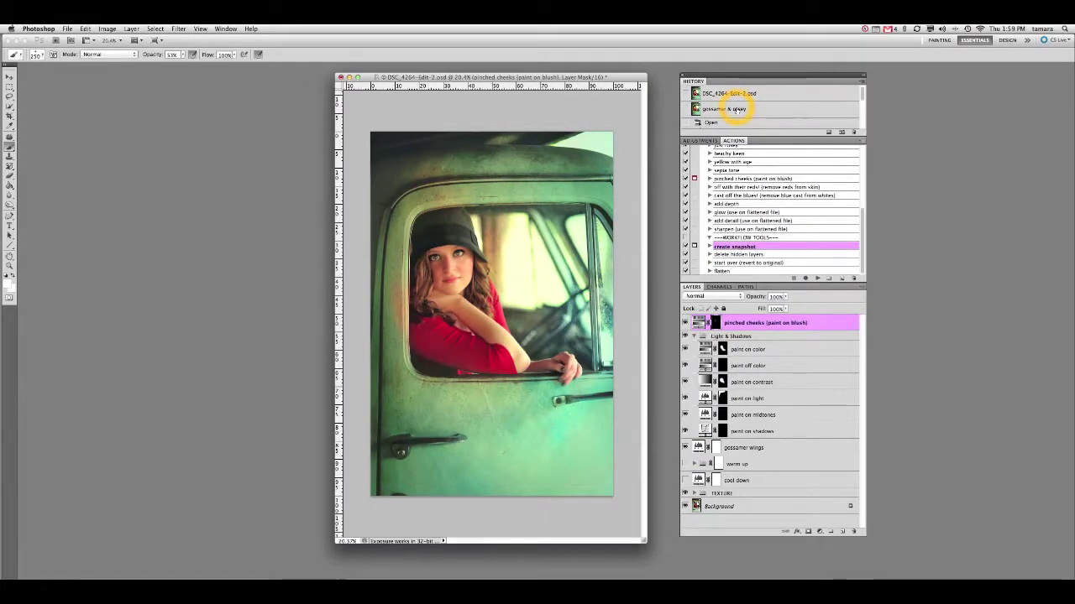
{"action": "left_click", "coordinate": [716, 110]}
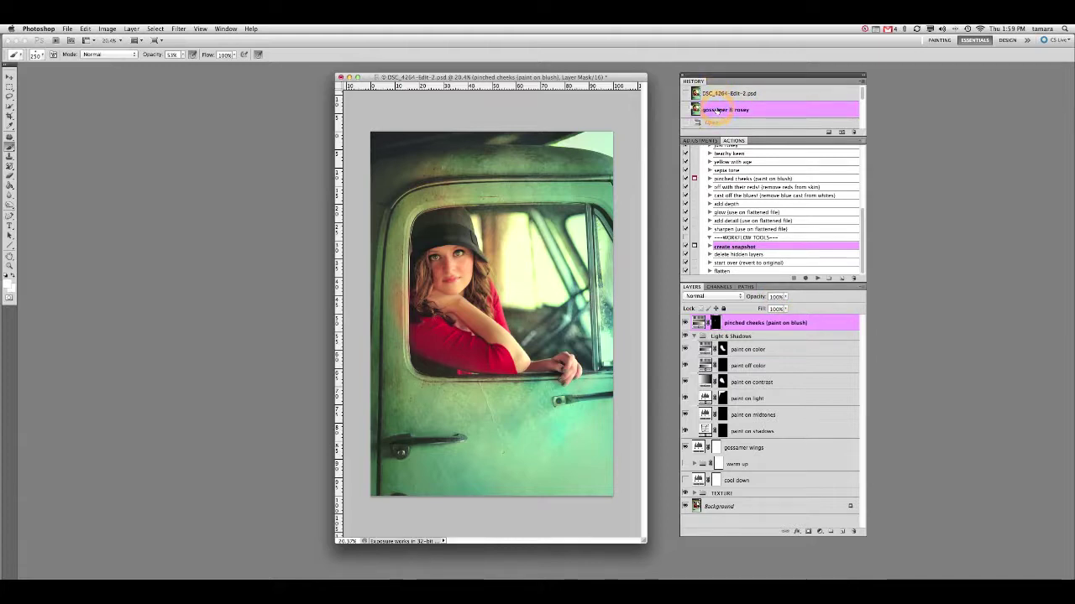
Step: Run the flatten action and apply the beachy keen action to the flattened image
{"action": "left_click", "coordinate": [735, 271]}
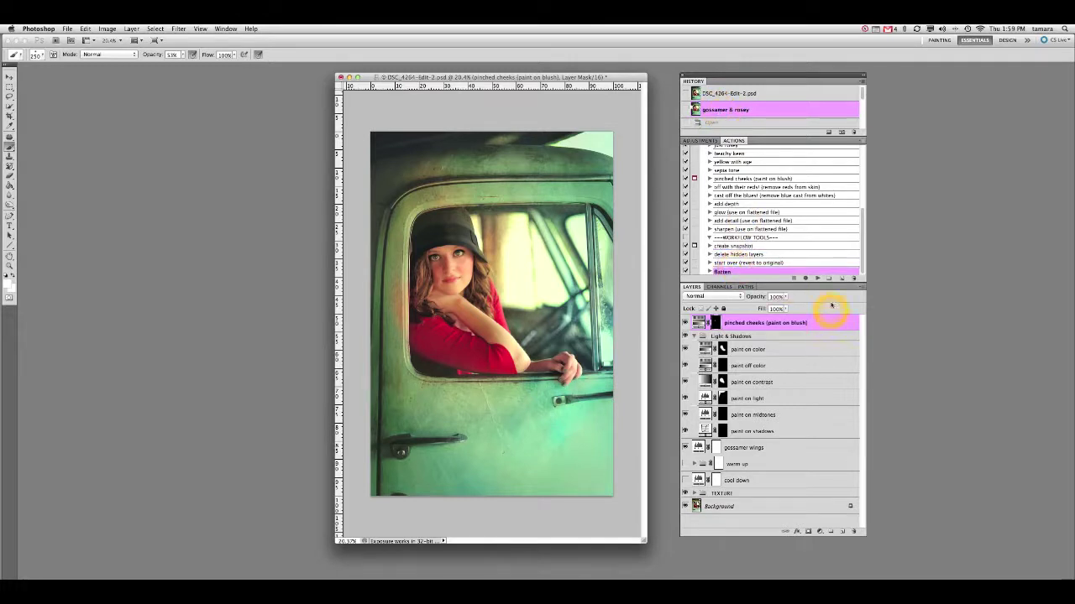
{"action": "left_click", "coordinate": [819, 278]}
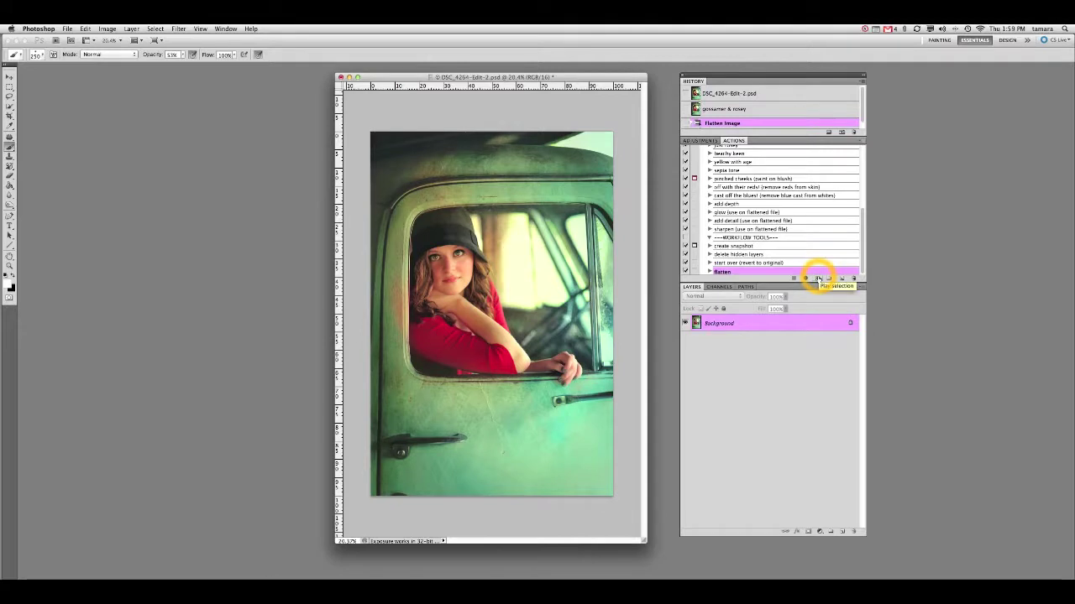
{"action": "left_click", "coordinate": [729, 154]}
{"action": "left_click", "coordinate": [818, 278]}
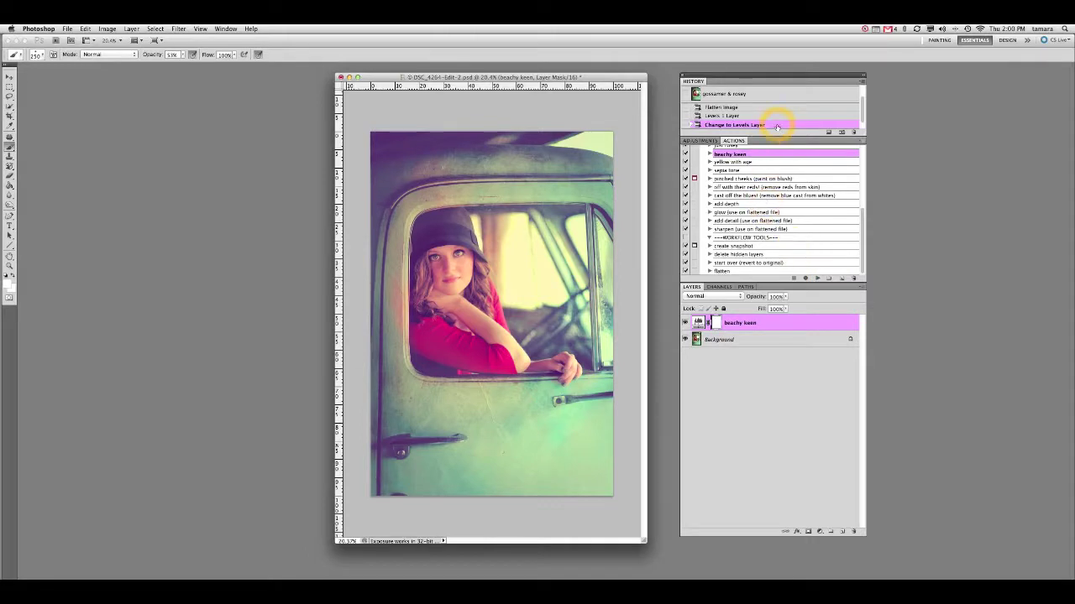
Step: Restore the layered "gossamer & rosey" snapshot and return to the vintage tones actions
{"action": "scroll", "coordinate": [764, 119], "scroll_direction": "up", "scroll_amount": 2}
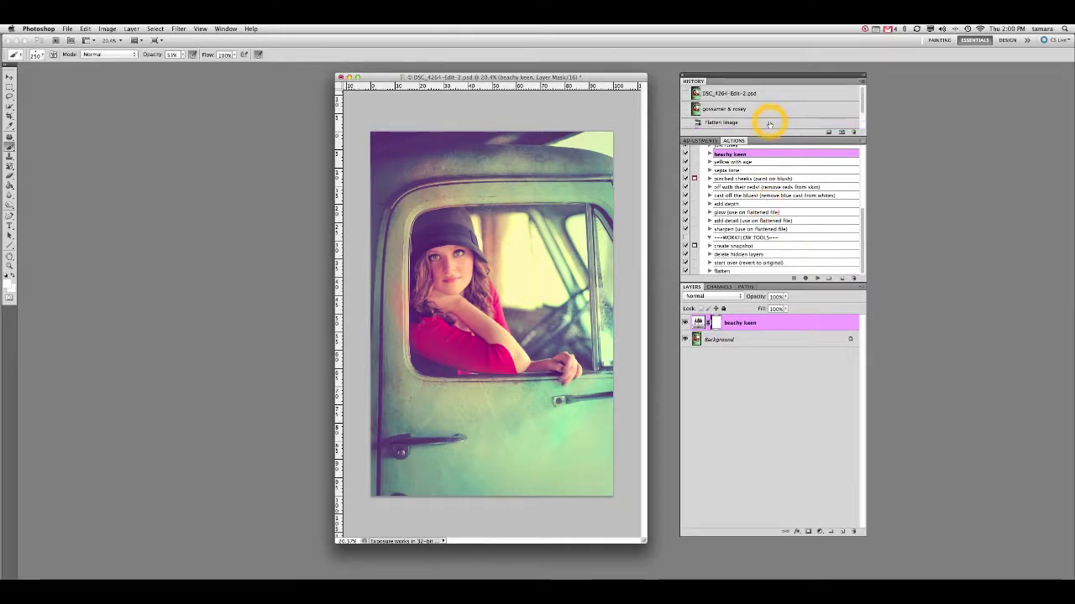
{"action": "left_click", "coordinate": [748, 110]}
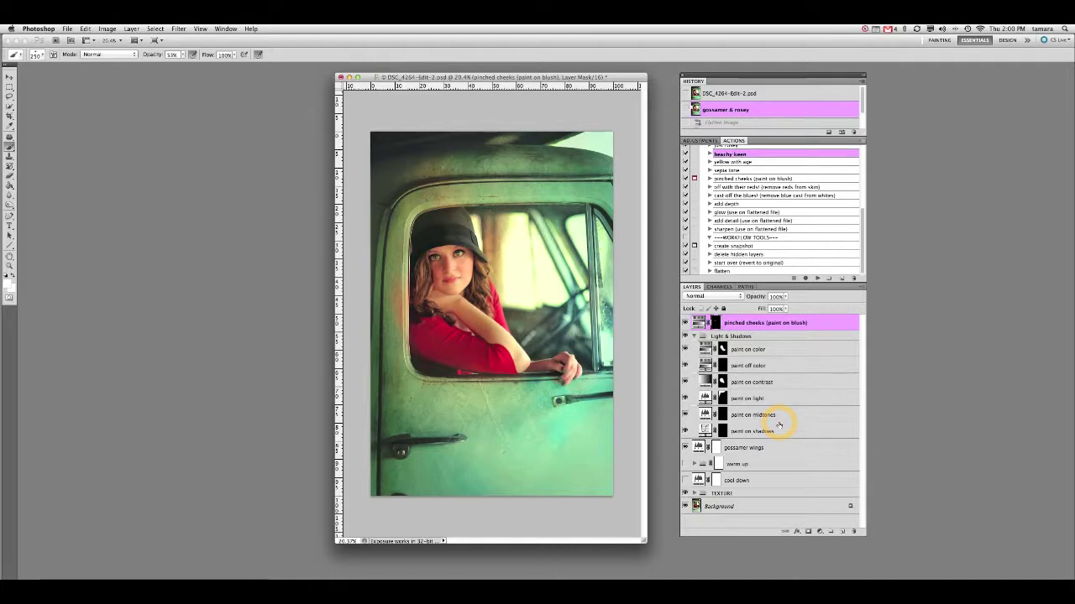
{"action": "scroll", "coordinate": [863, 204], "scroll_direction": "up", "scroll_amount": 3}
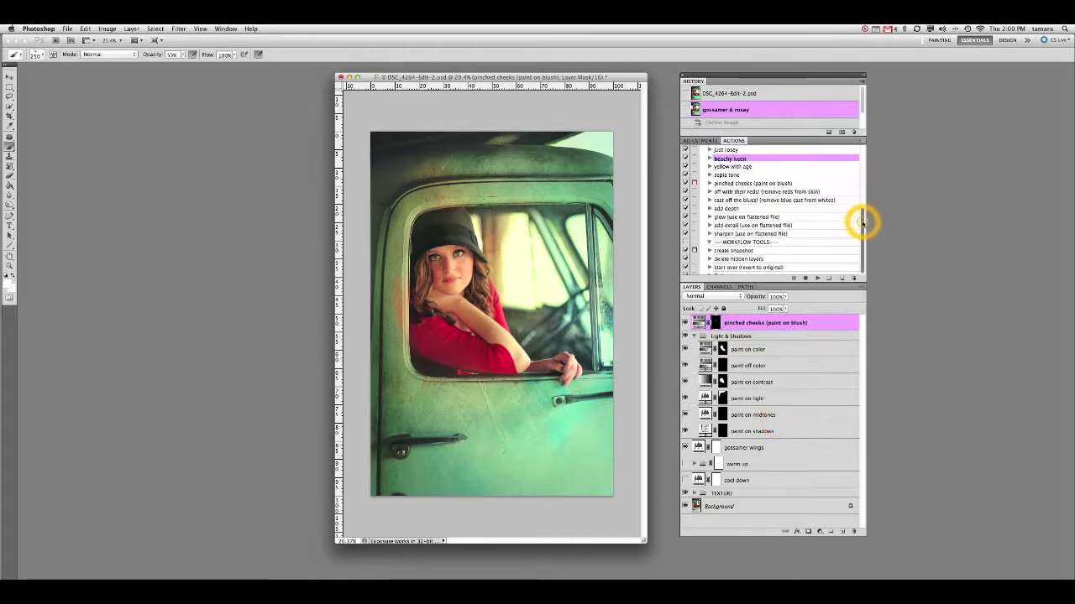
{"action": "scroll", "coordinate": [863, 204], "scroll_direction": "up", "scroll_amount": 2}
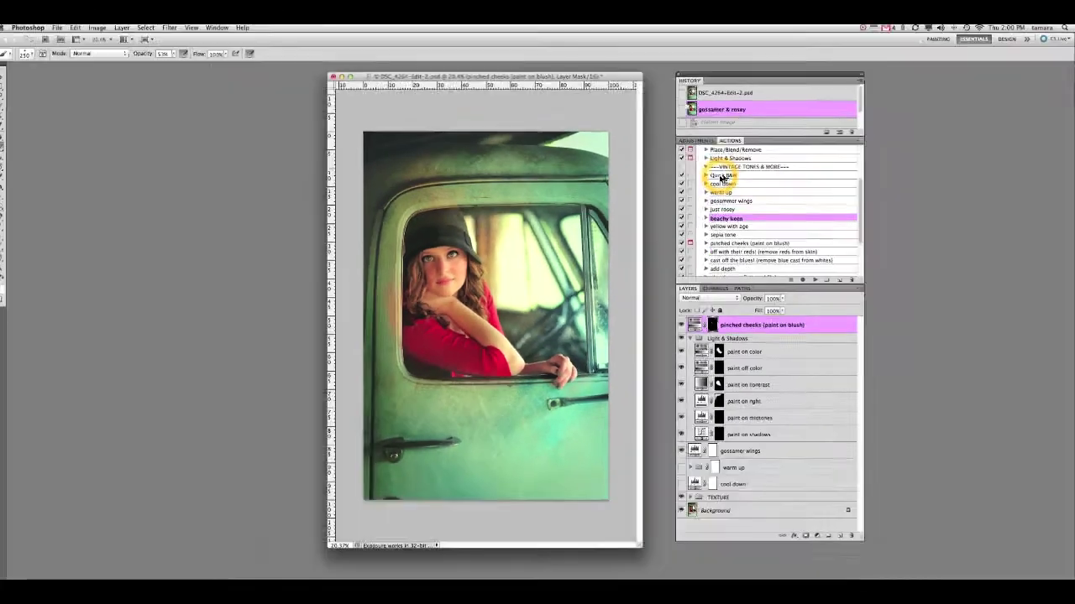
Step: Run the Quick B&W action and save the black-and-white version as a full-document snapshot named "BW"
{"action": "left_click", "coordinate": [722, 175]}
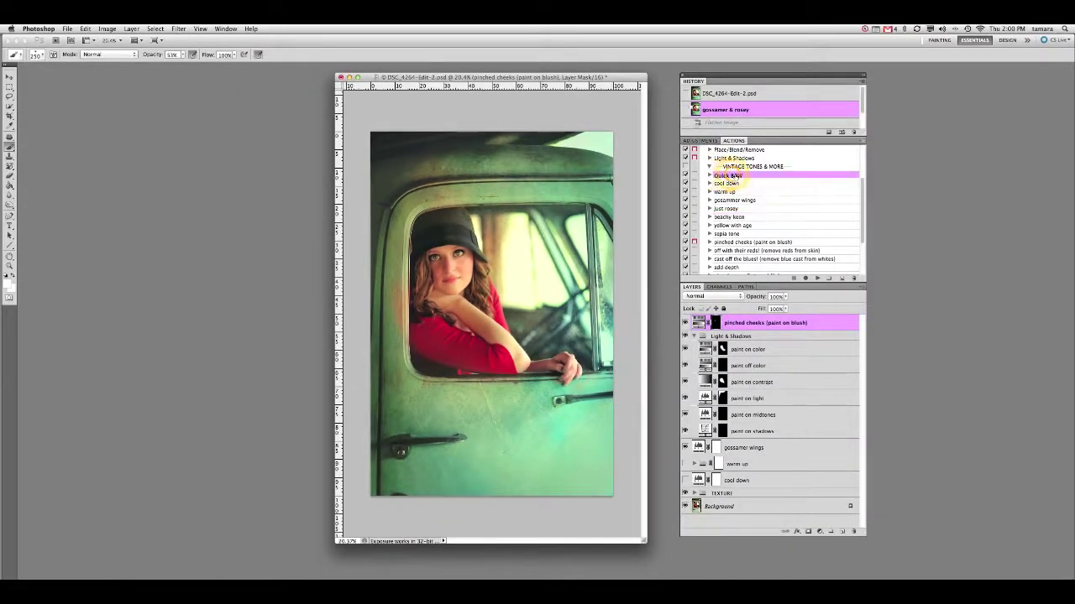
{"action": "left_click", "coordinate": [817, 278]}
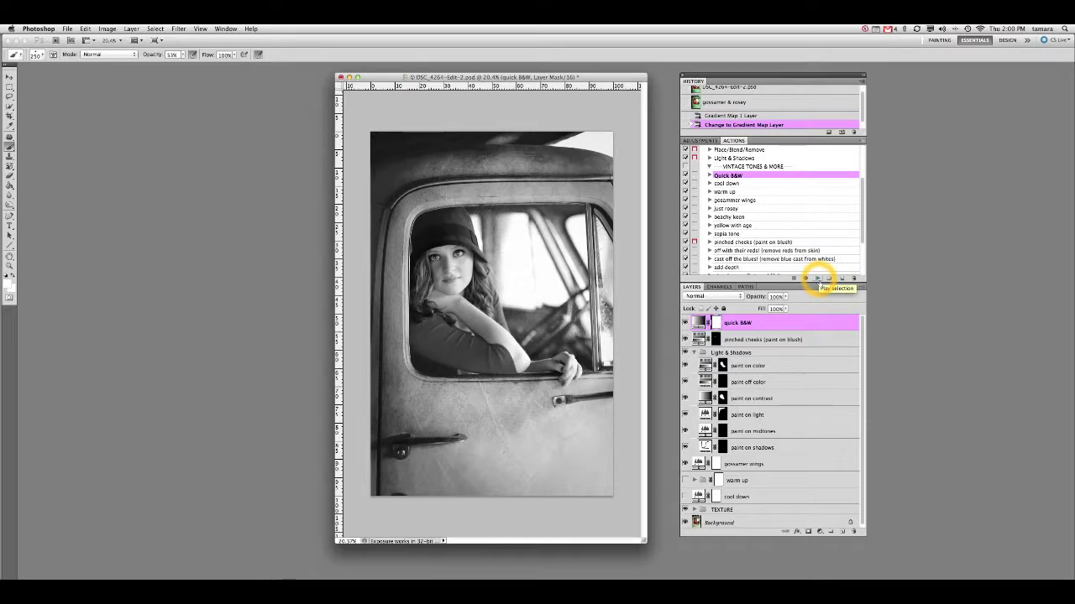
{"action": "scroll", "coordinate": [779, 216], "scroll_direction": "down", "scroll_amount": 3}
{"action": "left_click", "coordinate": [746, 246]}
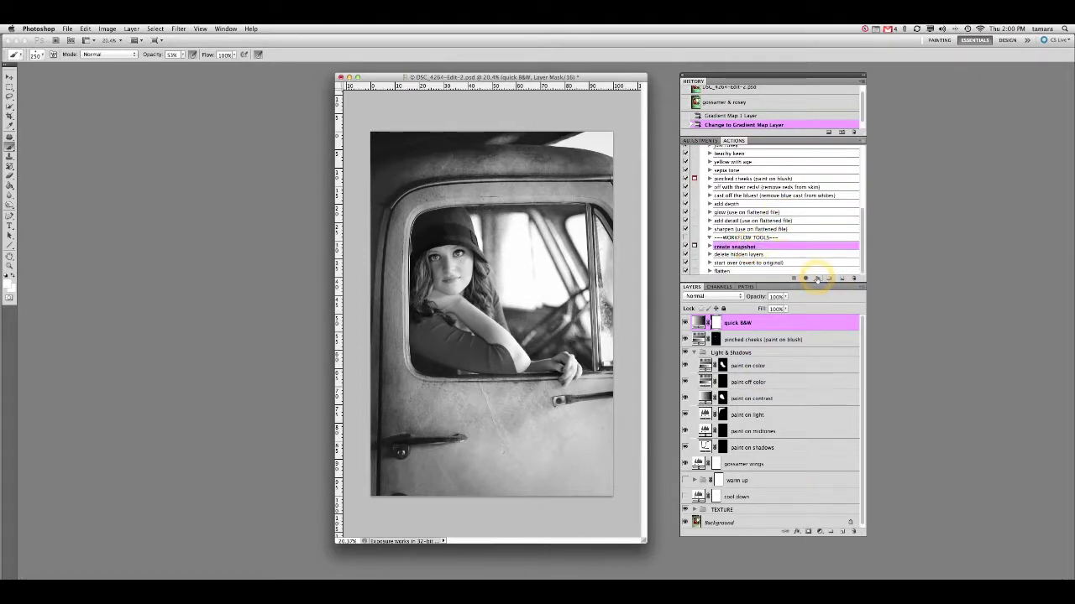
{"action": "left_click", "coordinate": [817, 278]}
{"action": "type", "text": "B&W"}
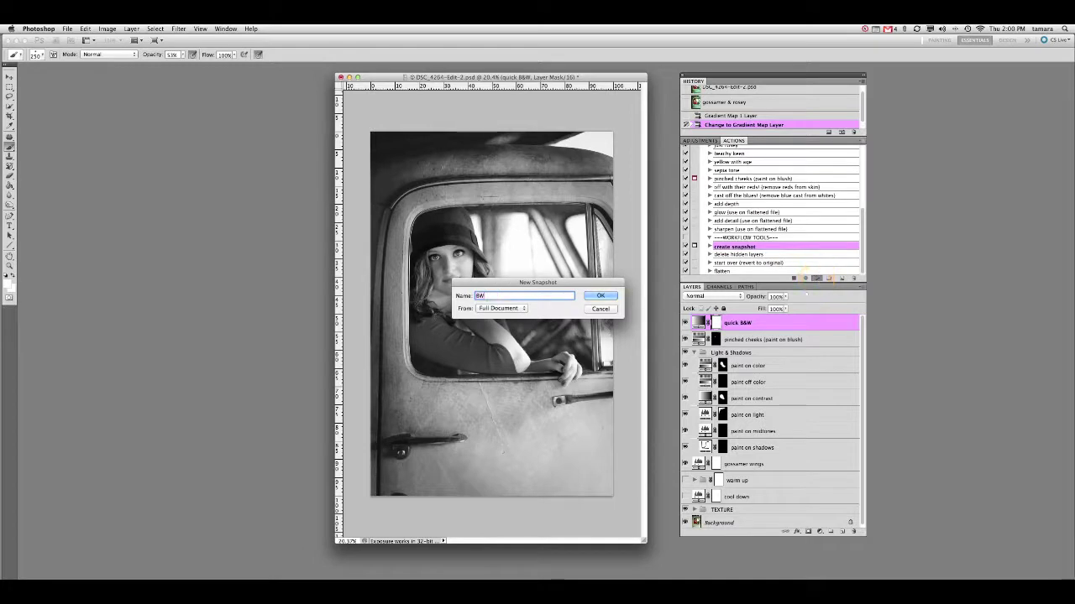
{"action": "left_click", "coordinate": [602, 297]}
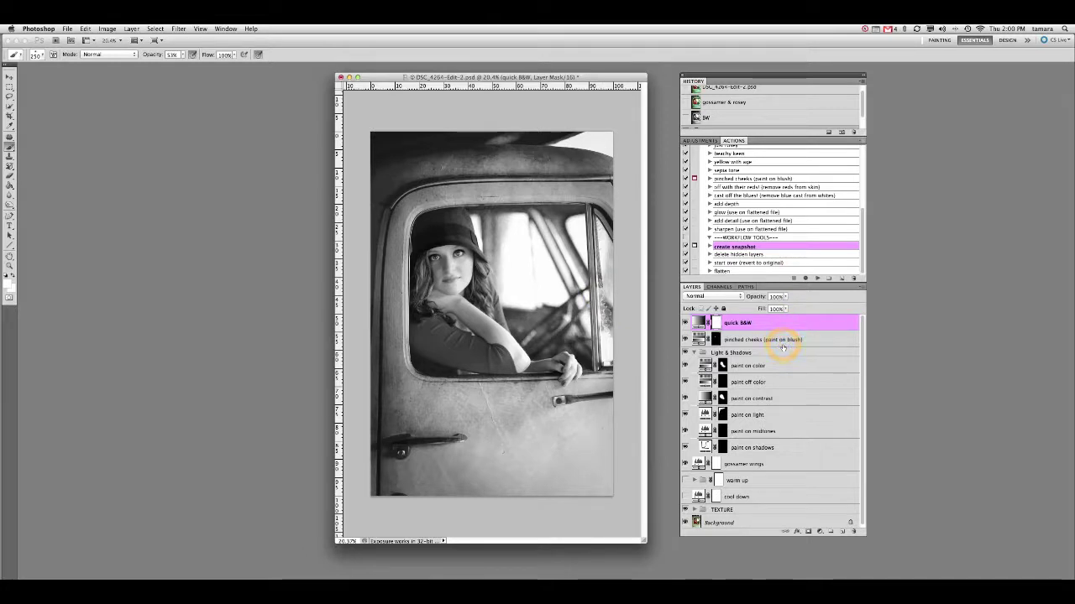
Step: Move the gossamer wings layer above the quick B&W layer and toggle its visibility to compare the tint
{"action": "left_click", "coordinate": [751, 464]}
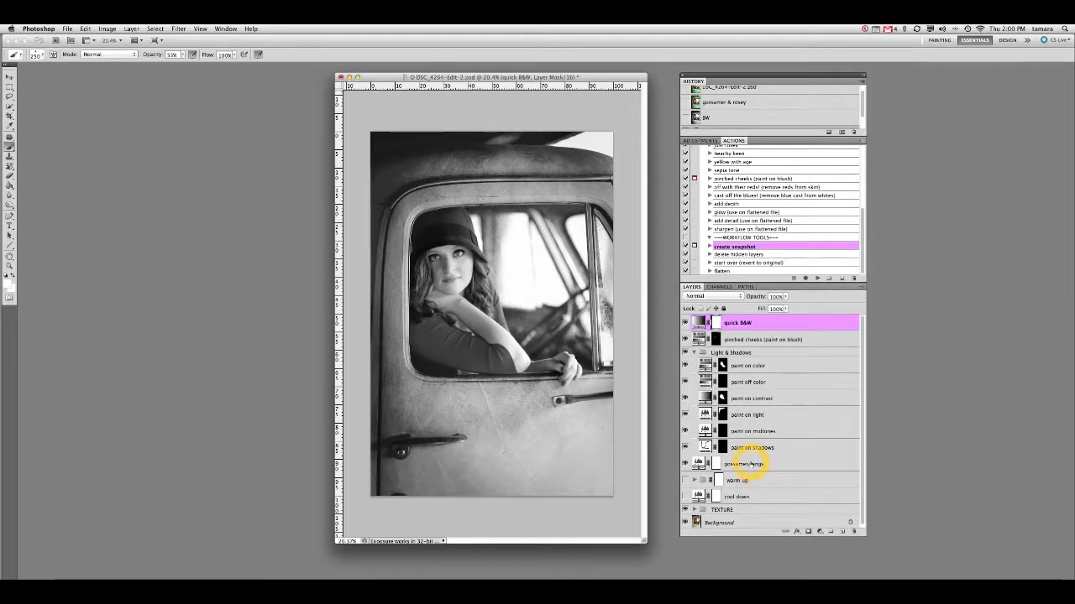
{"action": "left_click_drag", "start_coordinate": [752, 463], "coordinate": [750, 318]}
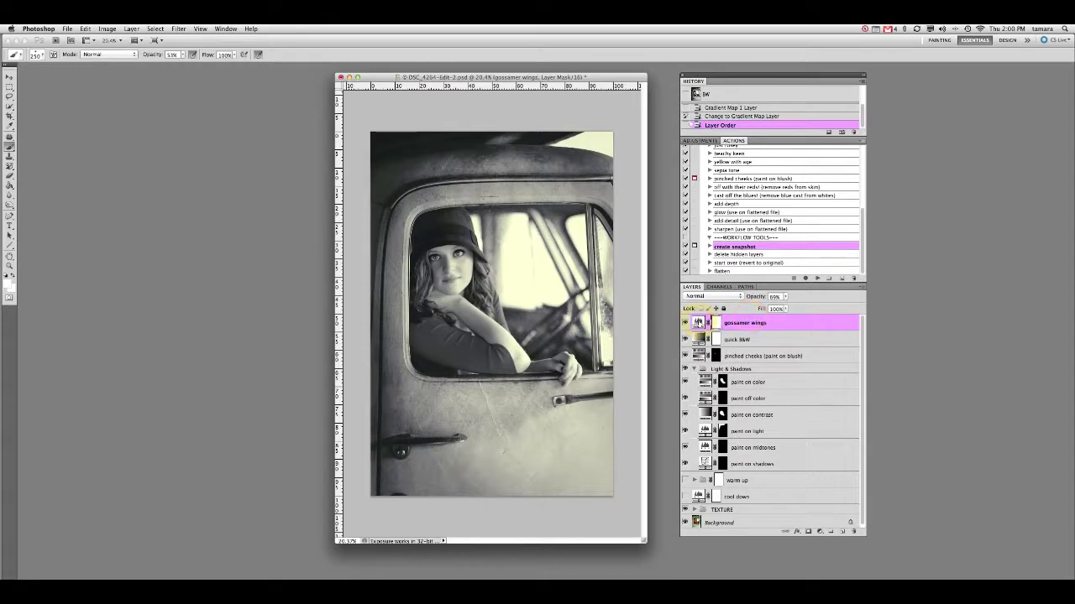
{"action": "left_click", "coordinate": [685, 323]}
{"action": "left_click", "coordinate": [685, 322]}
Step: Run the create snapshot action and name the full-document snapshot "BW gossamer"
{"action": "left_click", "coordinate": [817, 278]}
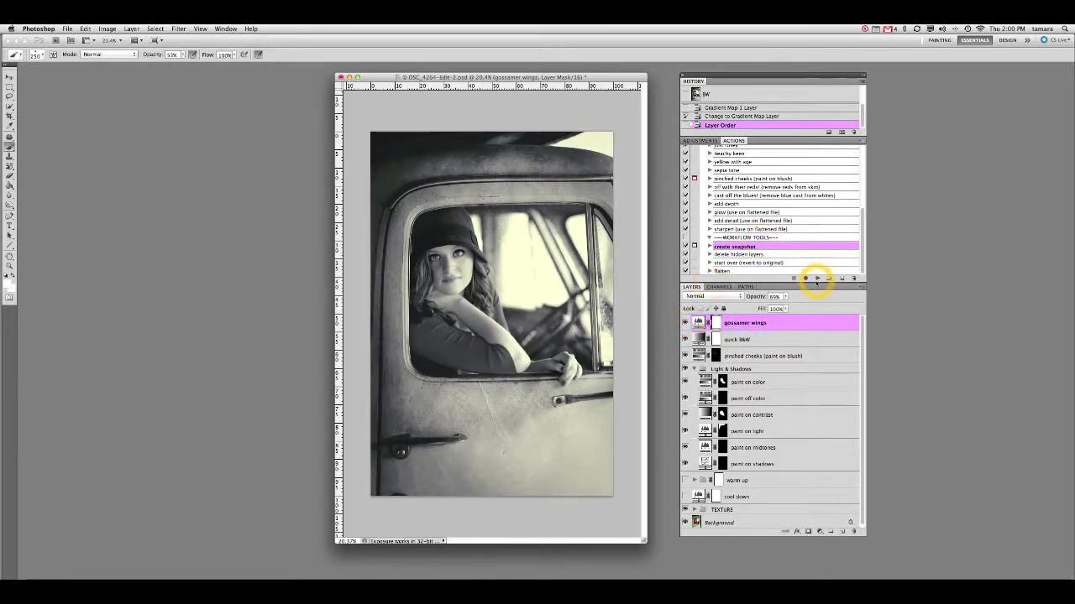
{"action": "left_click", "coordinate": [817, 278]}
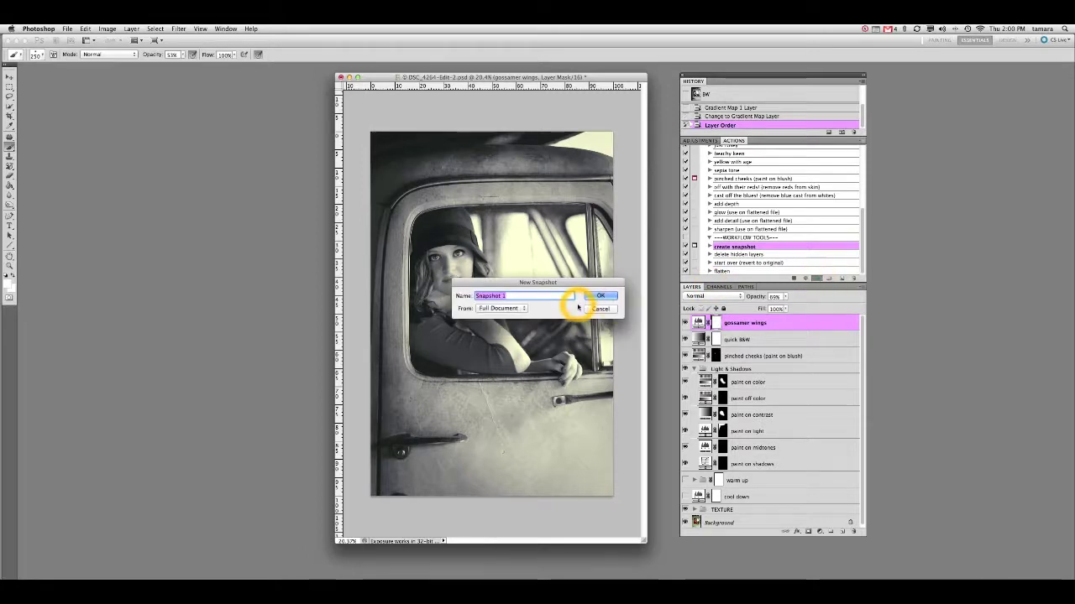
{"action": "type", "text": "BW gossamer"}
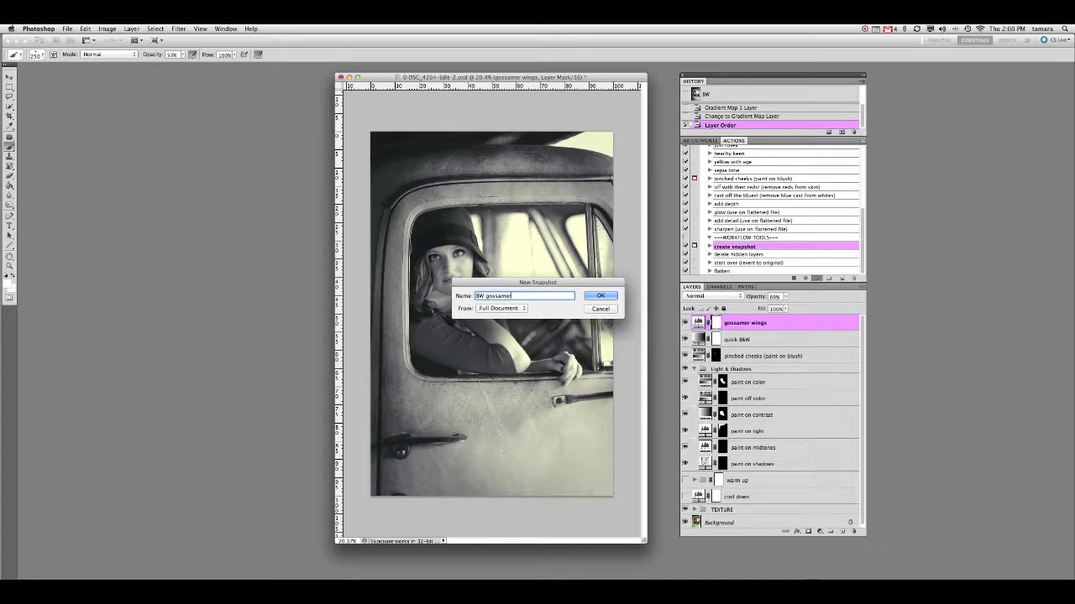
{"action": "left_click", "coordinate": [595, 296]}
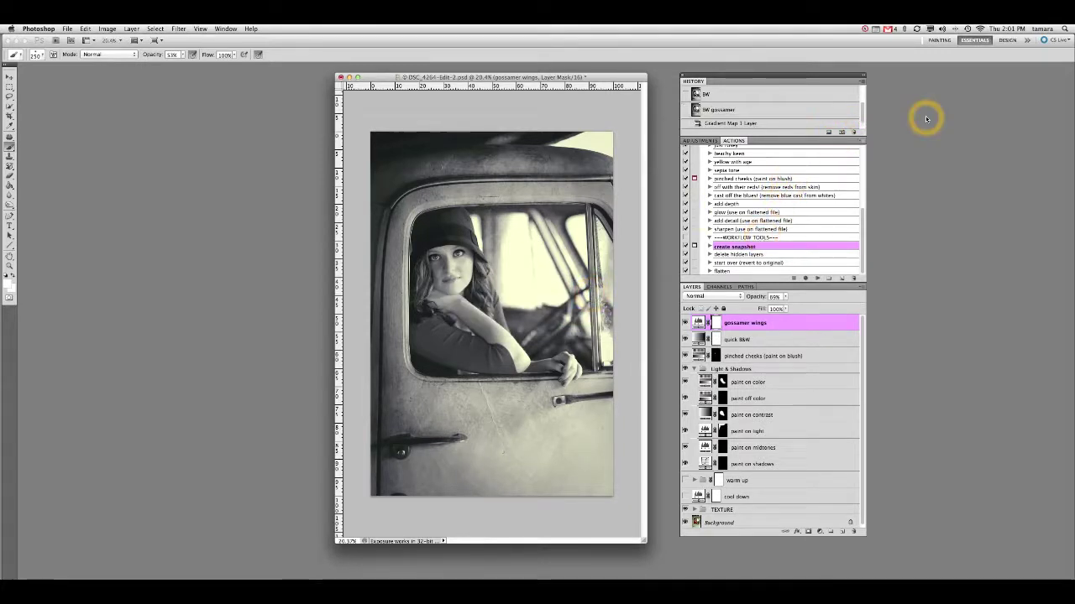
Step: Compare the "gossamer & rosey", "BW" and "BW gossamer" snapshots in the history, ending on the original DSC_4264-Edit-2.psd snapshot
{"action": "left_click_drag", "start_coordinate": [862, 125], "coordinate": [859, 108]}
{"action": "left_click", "coordinate": [755, 94]}
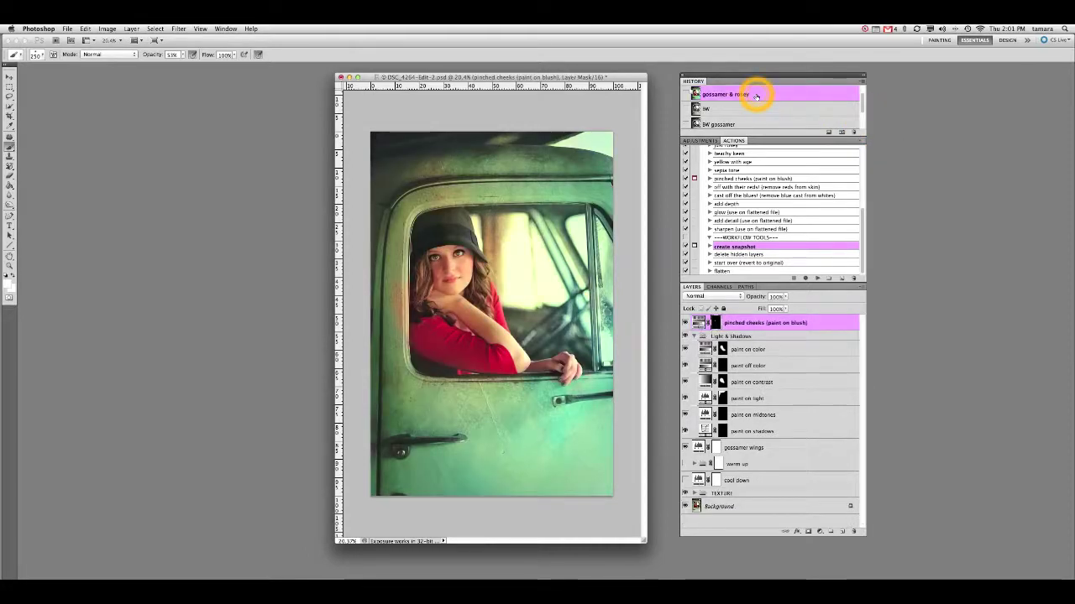
{"action": "left_click", "coordinate": [734, 110]}
{"action": "left_click", "coordinate": [732, 123]}
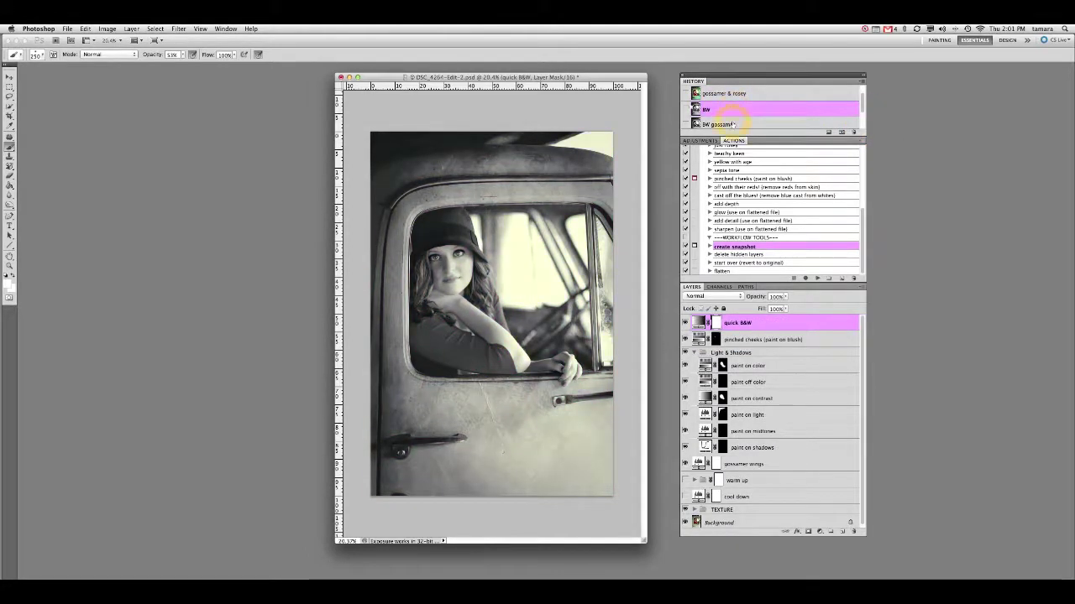
{"action": "scroll", "coordinate": [753, 109], "scroll_direction": "up", "scroll_amount": 1}
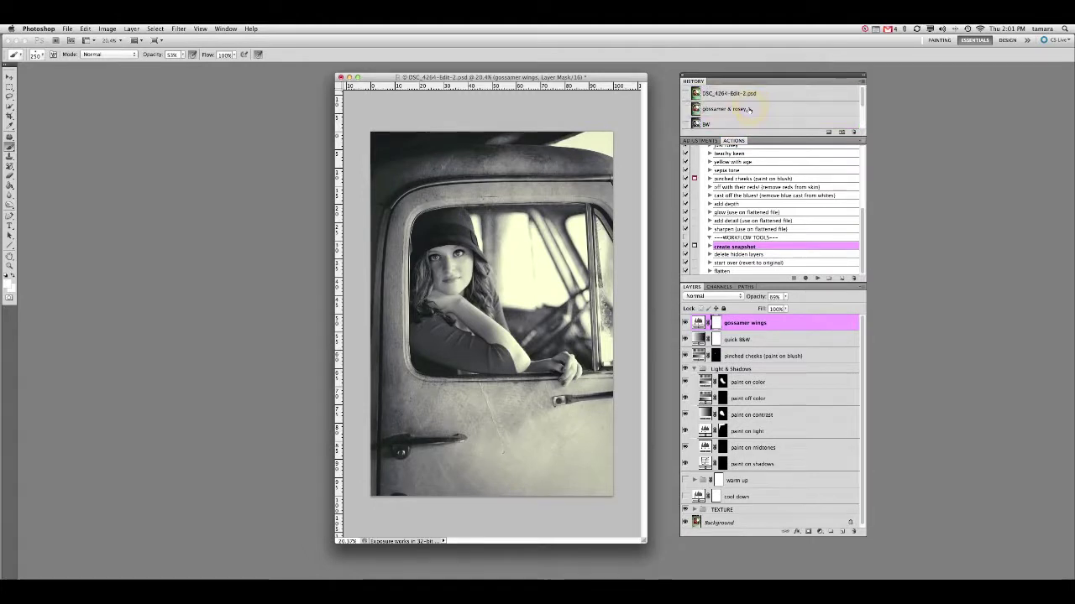
{"action": "left_click", "coordinate": [756, 94]}
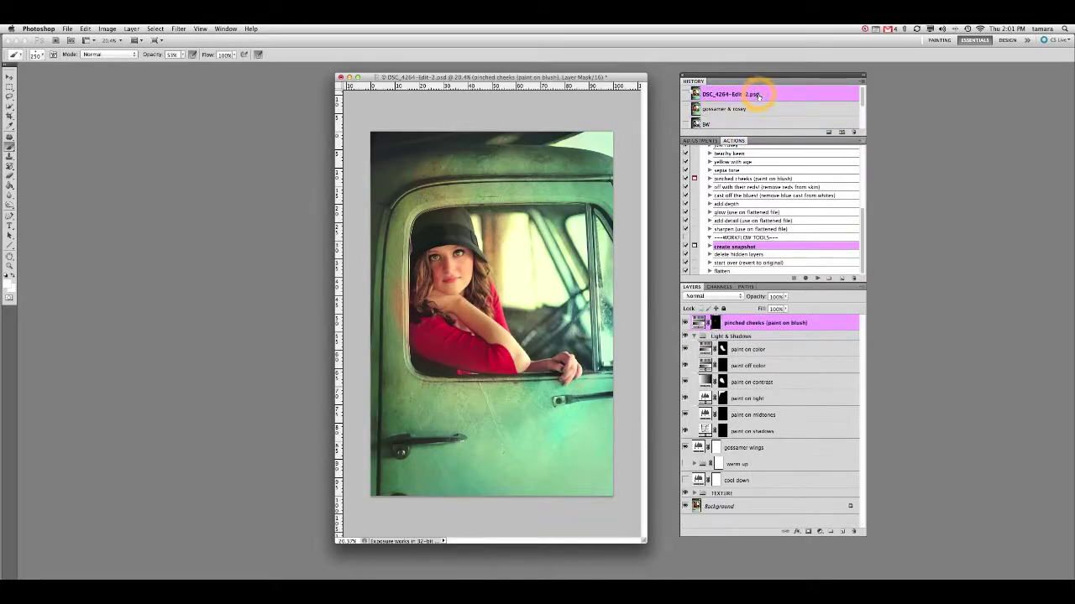